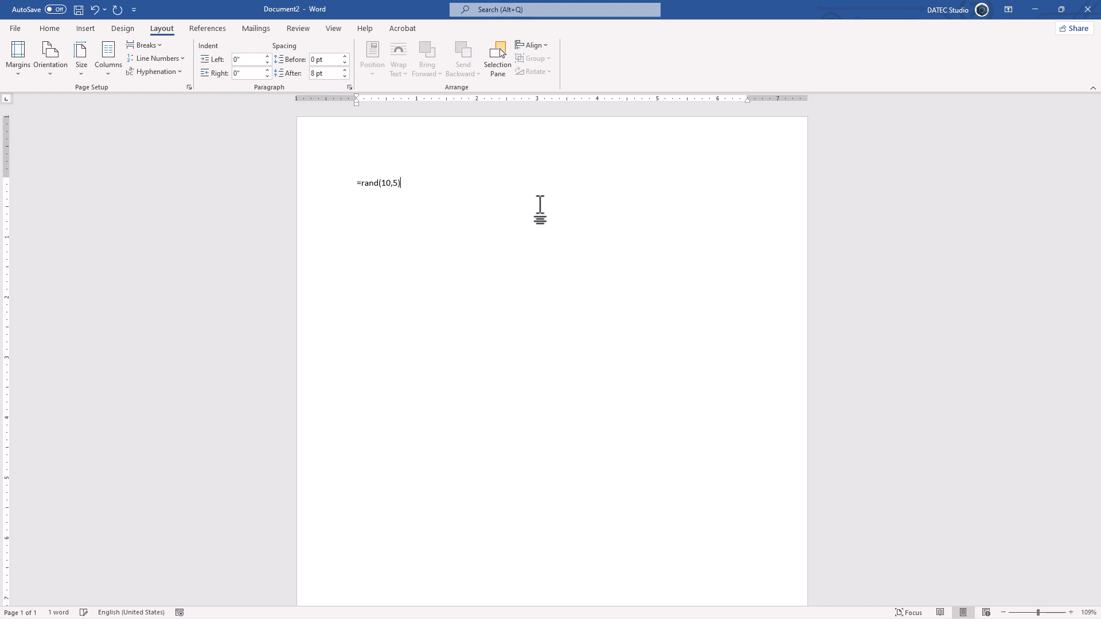
# Step: Generate the sample text from =rand(10,5) and justify all of its paragraphs
pyautogui.press('Return')
pyautogui.hotkey('ctrl', 'a')
pyautogui.hotkey('ctrl', 'j')
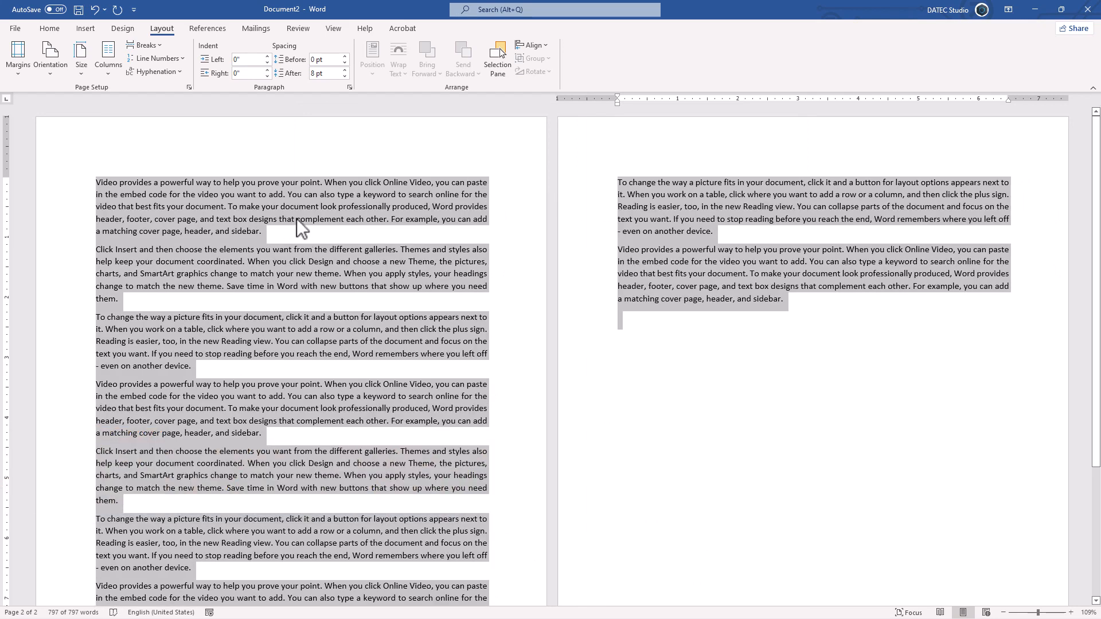
pyautogui.click(239, 218)
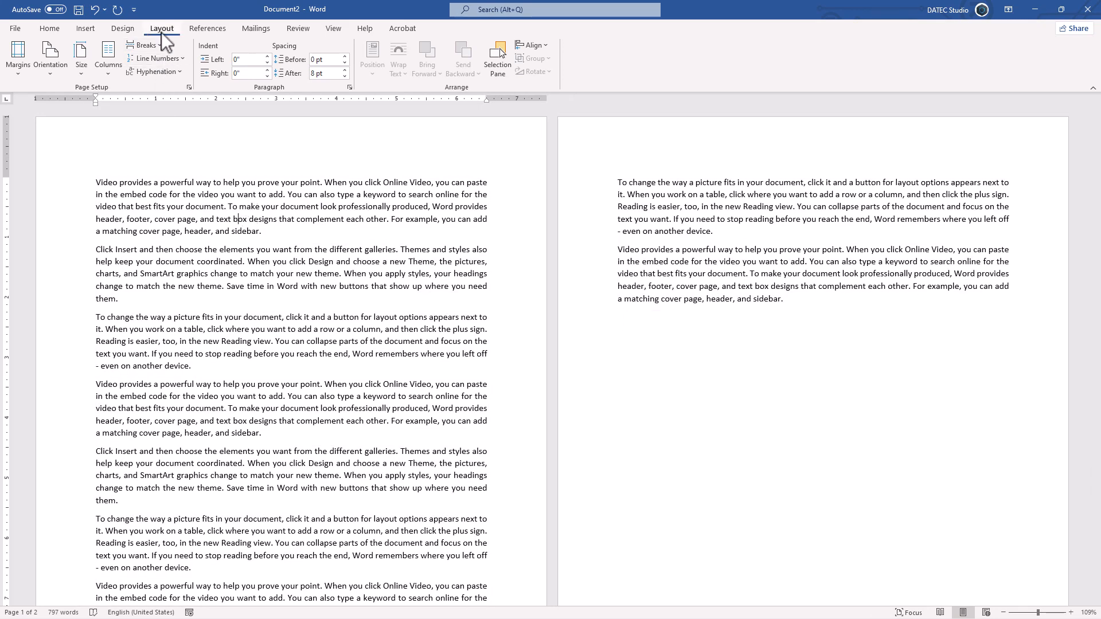
# Step: Try the Two, Left and Right column presets on the sample text, one after another
pyautogui.click(110, 70)
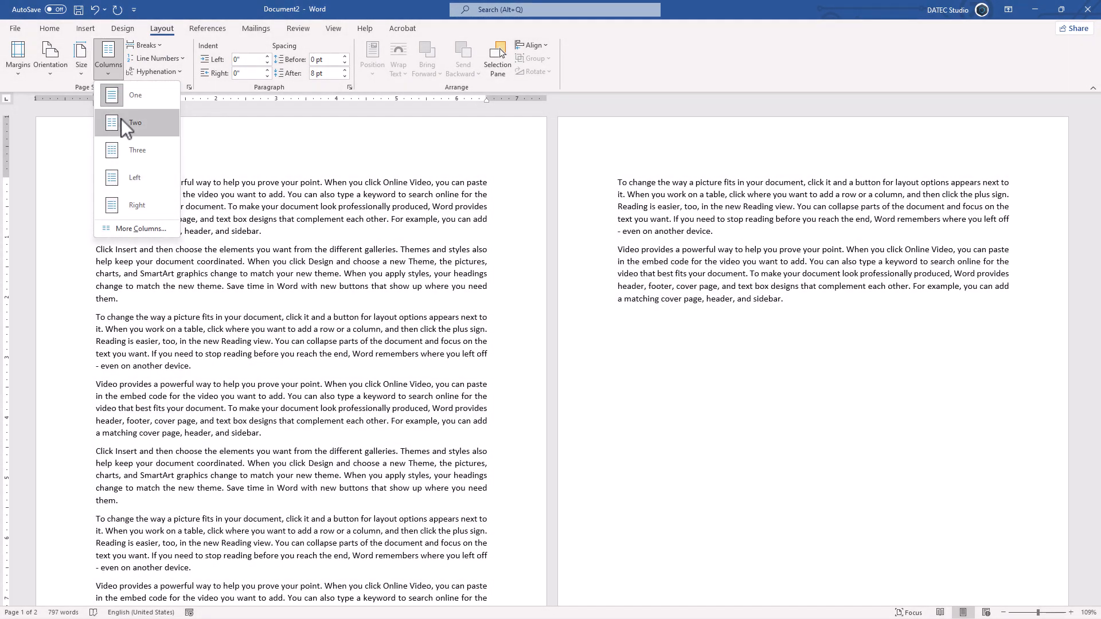
pyautogui.click(121, 120)
pyautogui.click(113, 67)
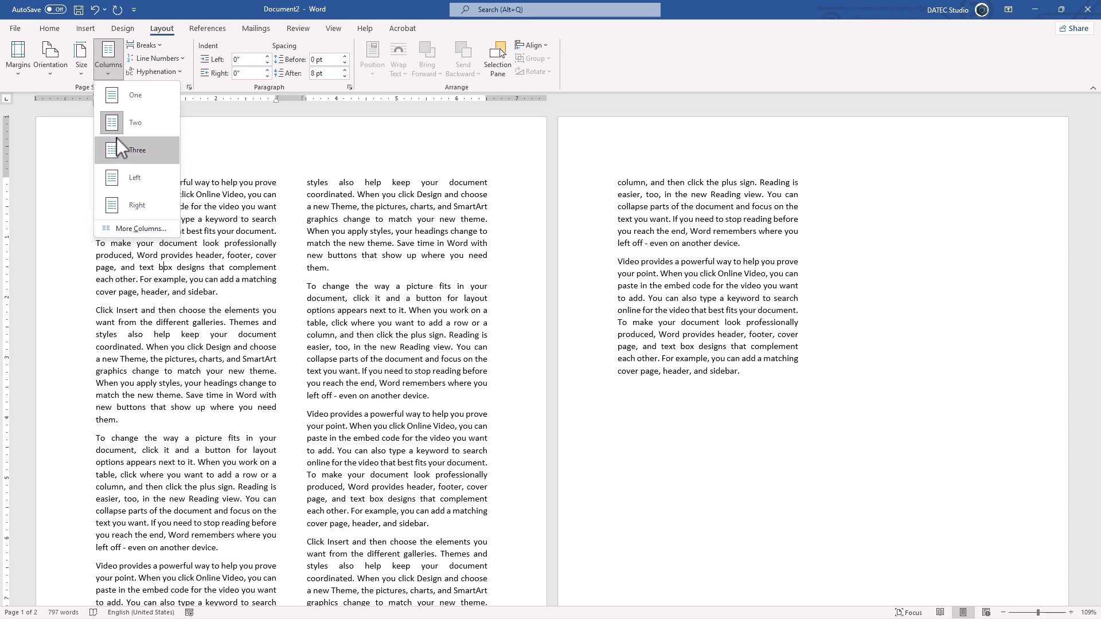
pyautogui.click(119, 182)
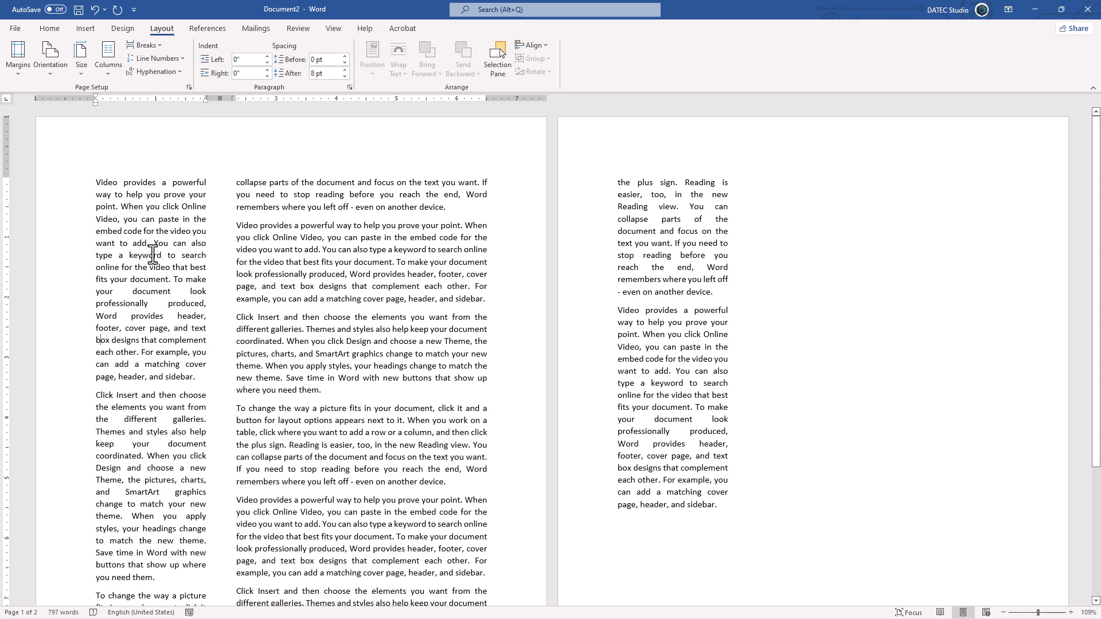
pyautogui.click(106, 73)
pyautogui.click(125, 210)
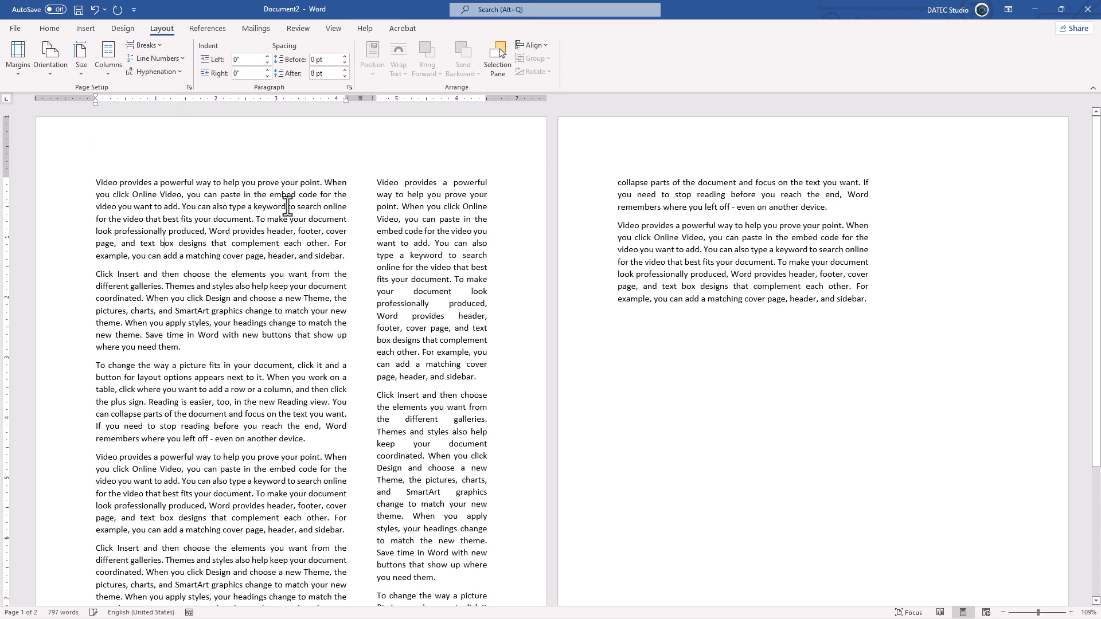
# Step: Set the whole document to four columns of unequal width with a line between them
pyautogui.click(108, 70)
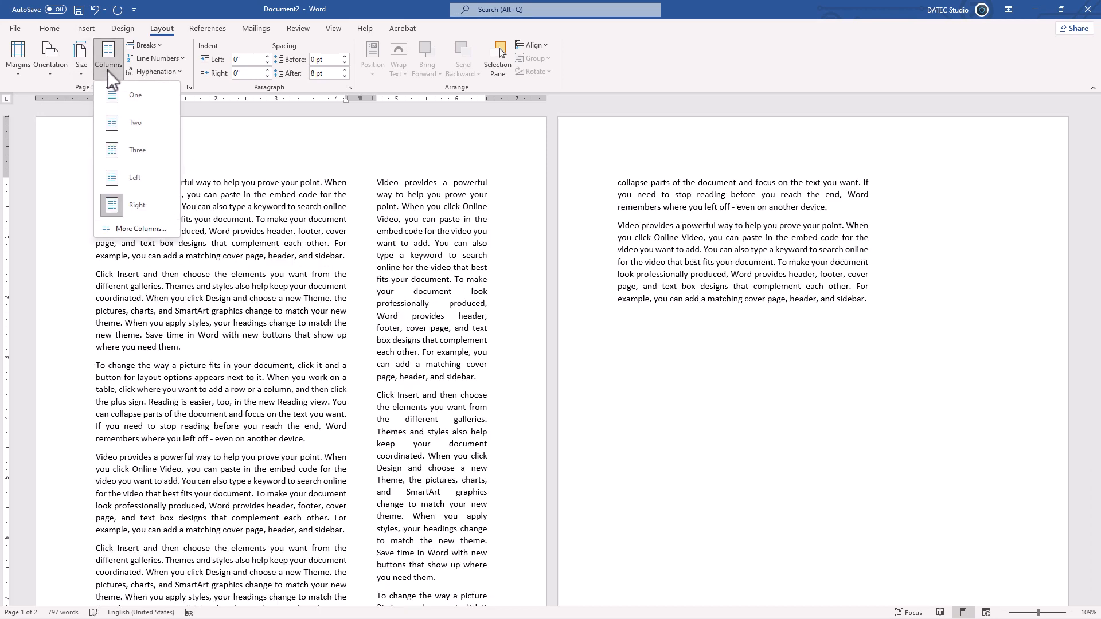
pyautogui.click(139, 233)
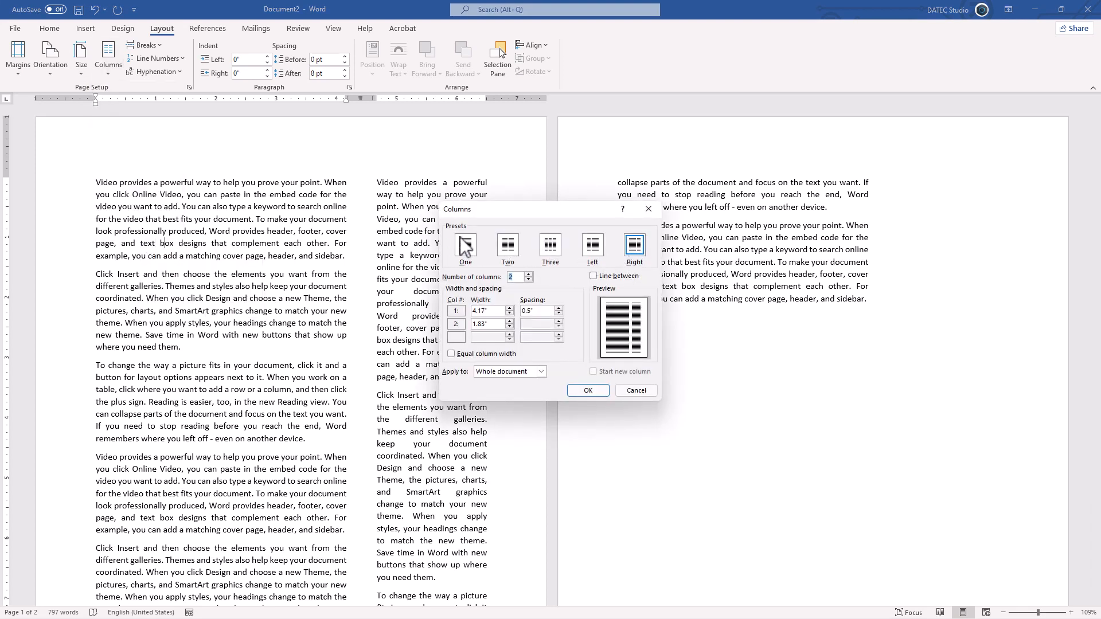
pyautogui.click(528, 274)
pyautogui.click(529, 274)
pyautogui.click(529, 274)
pyautogui.click(528, 280)
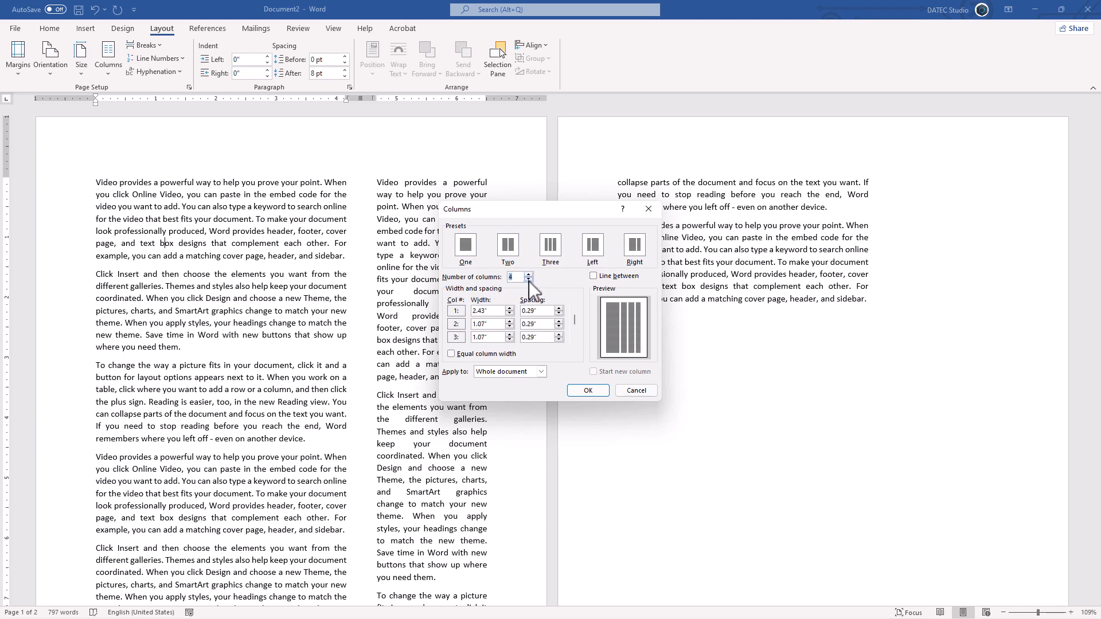
pyautogui.click(612, 278)
pyautogui.click(588, 391)
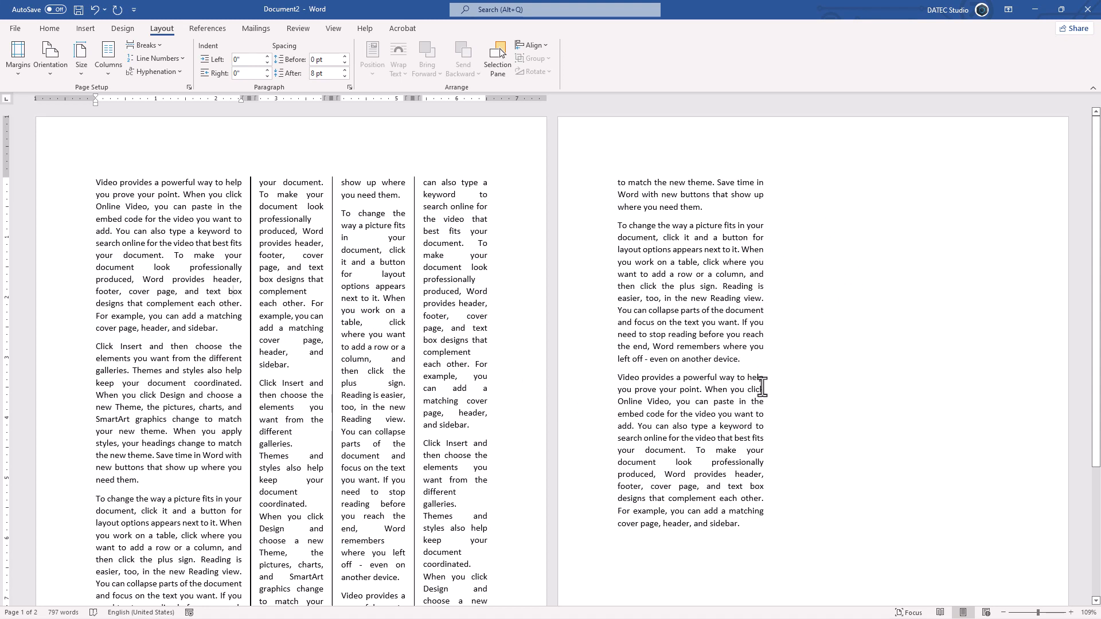
# Step: Copy the document's last paragraph and paste two copies of it at the end of the text
pyautogui.moveTo(742, 524); pyautogui.dragTo(617, 378)
pyautogui.hotkey('ctrl', 'c')
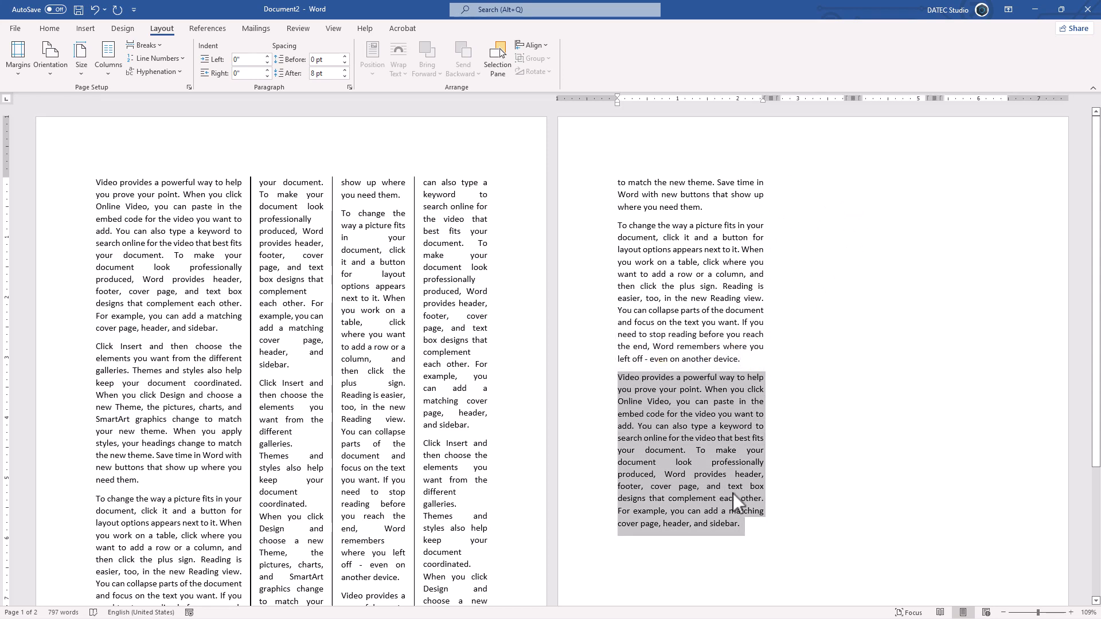
pyautogui.click(748, 528)
pyautogui.press('Return')
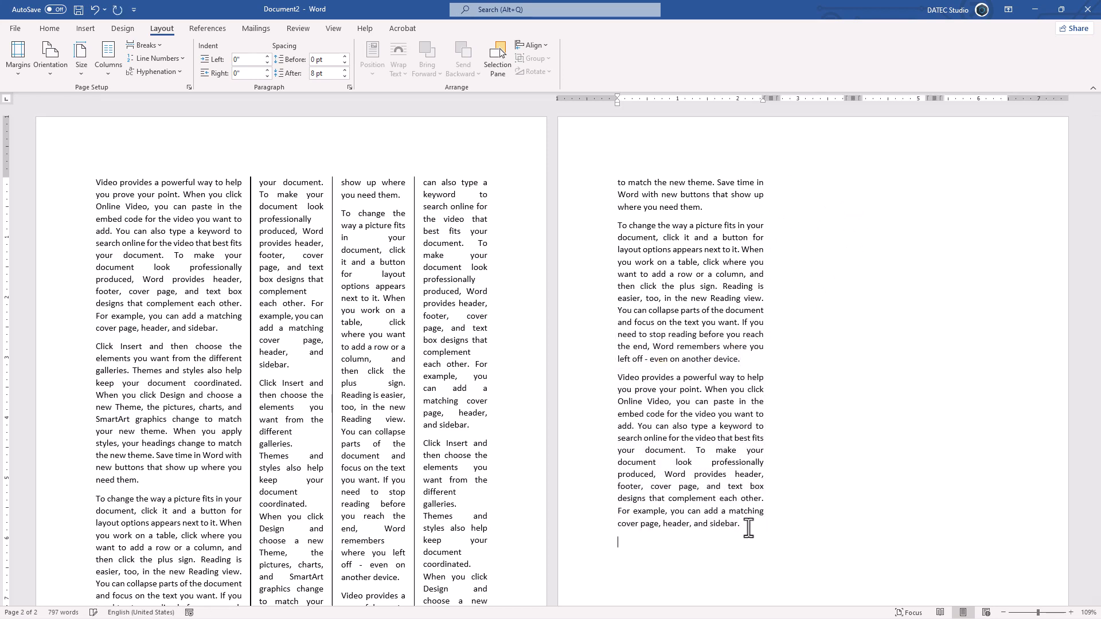
pyautogui.hotkey('ctrl', 'v')
pyautogui.scroll(2, 772, 434)
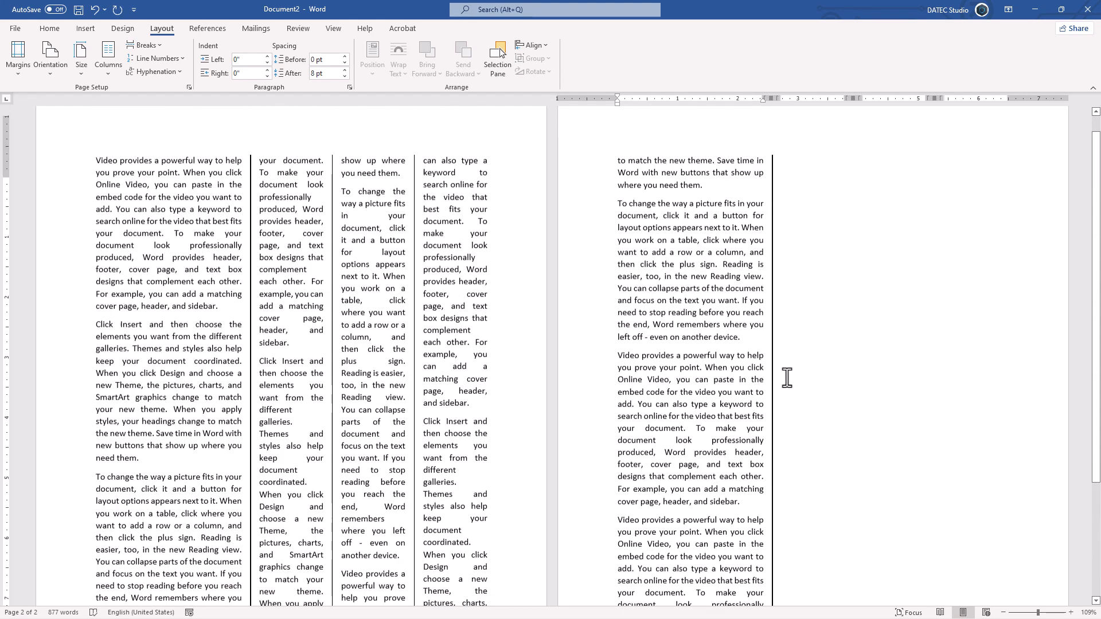
pyautogui.scroll(-4, 764, 413)
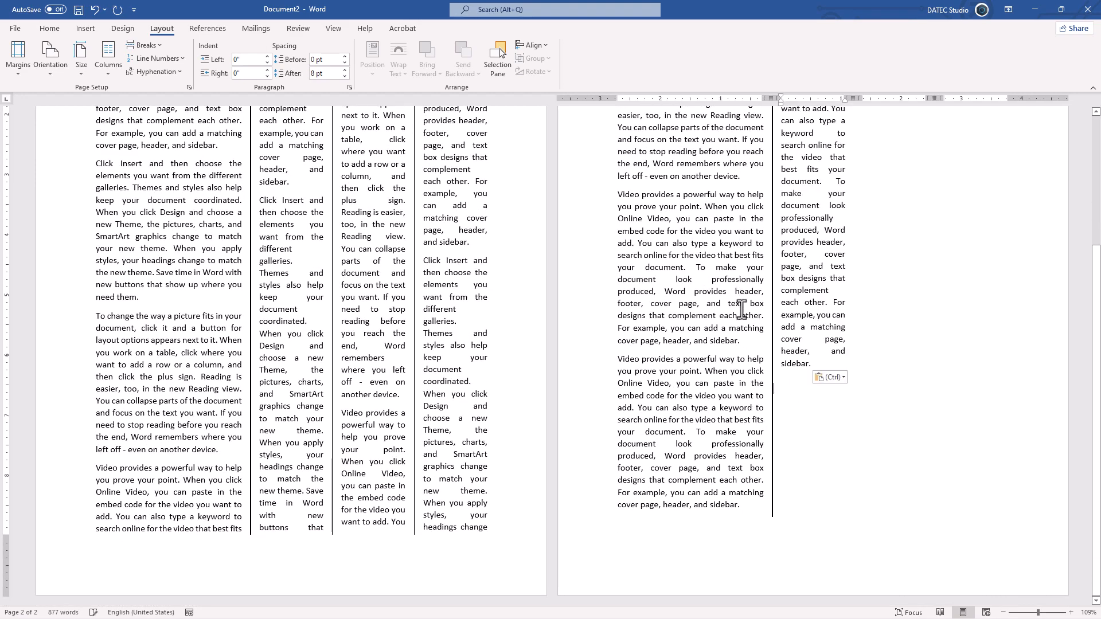
pyautogui.scroll(4, 741, 310)
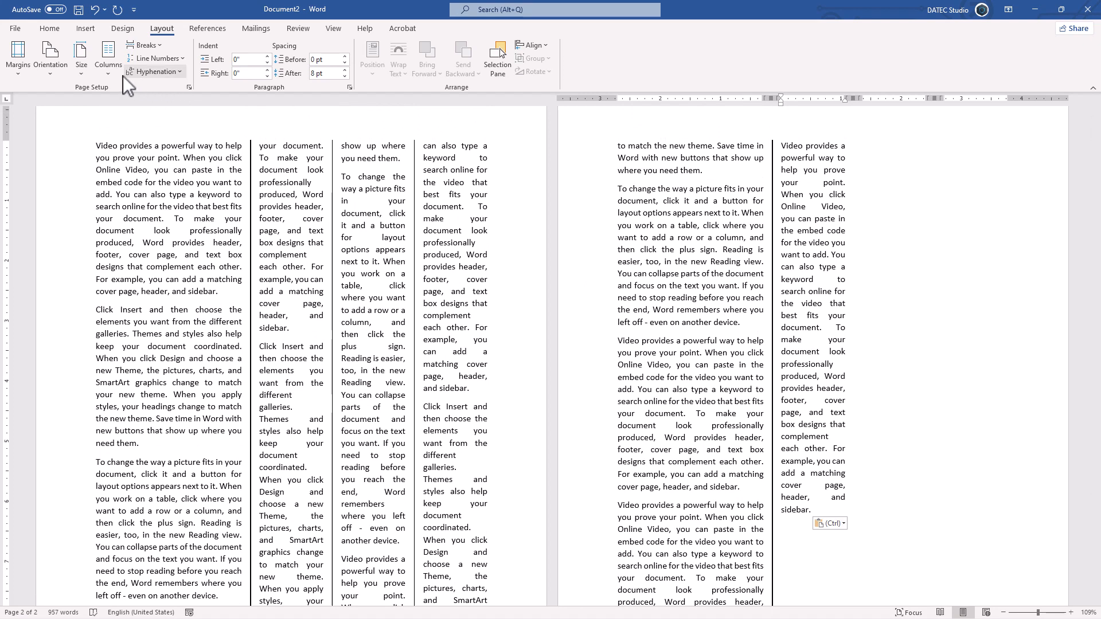
pyautogui.click(112, 75)
pyautogui.click(139, 228)
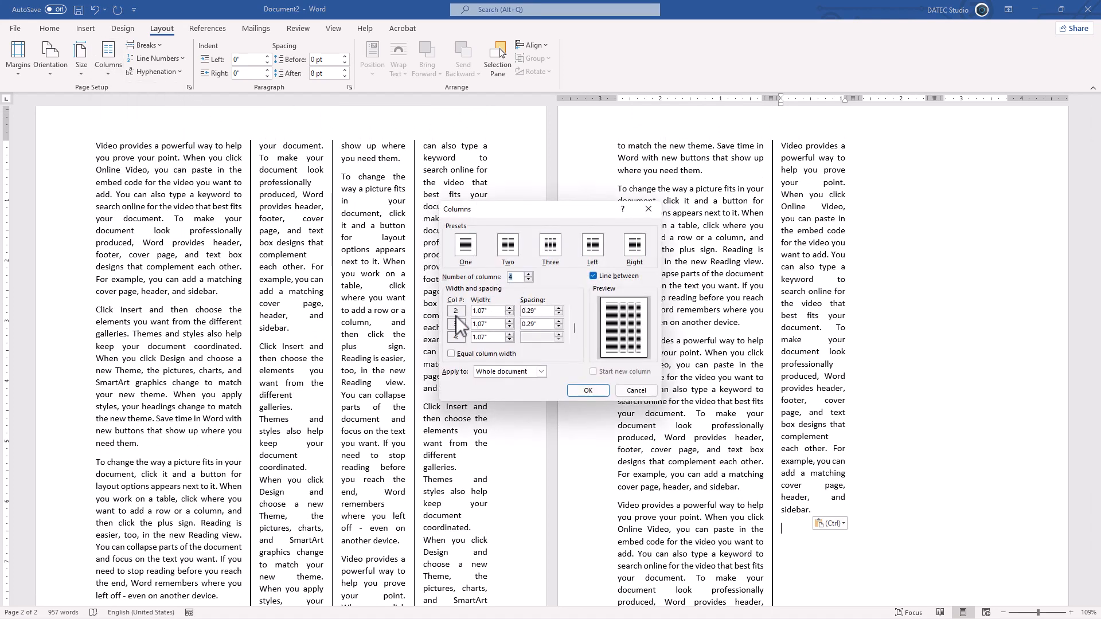
pyautogui.click(575, 328)
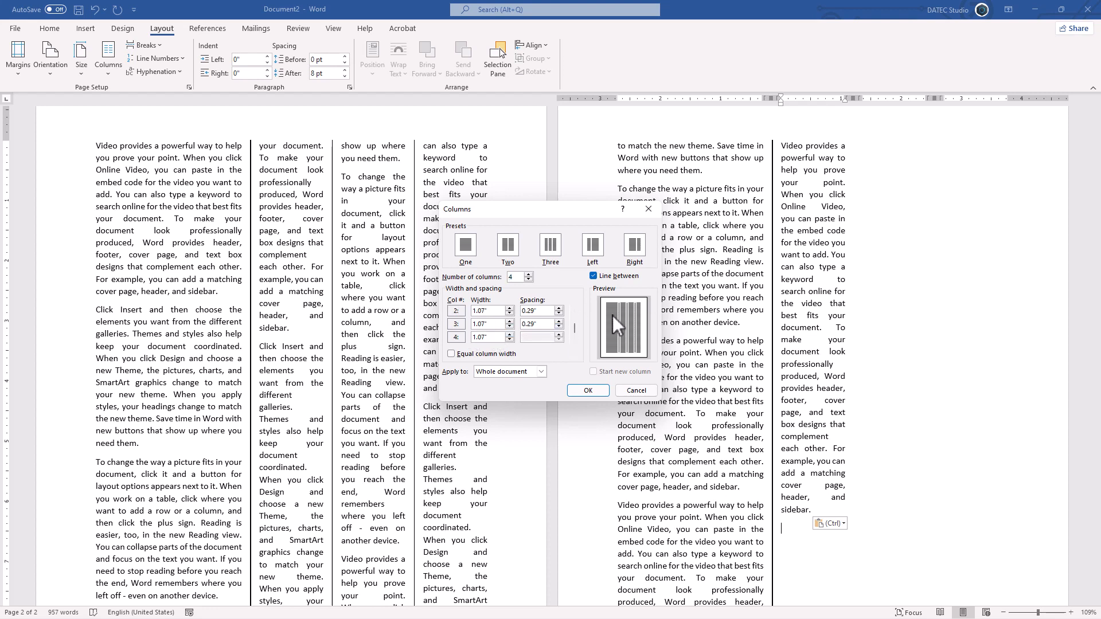
pyautogui.click(466, 356)
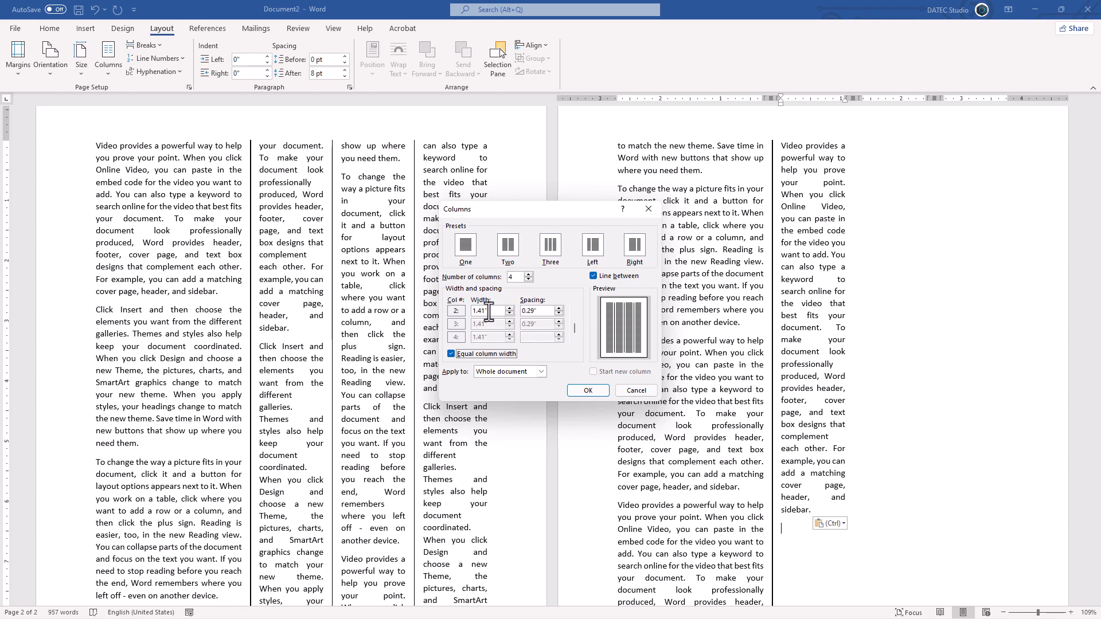
pyautogui.click(476, 371)
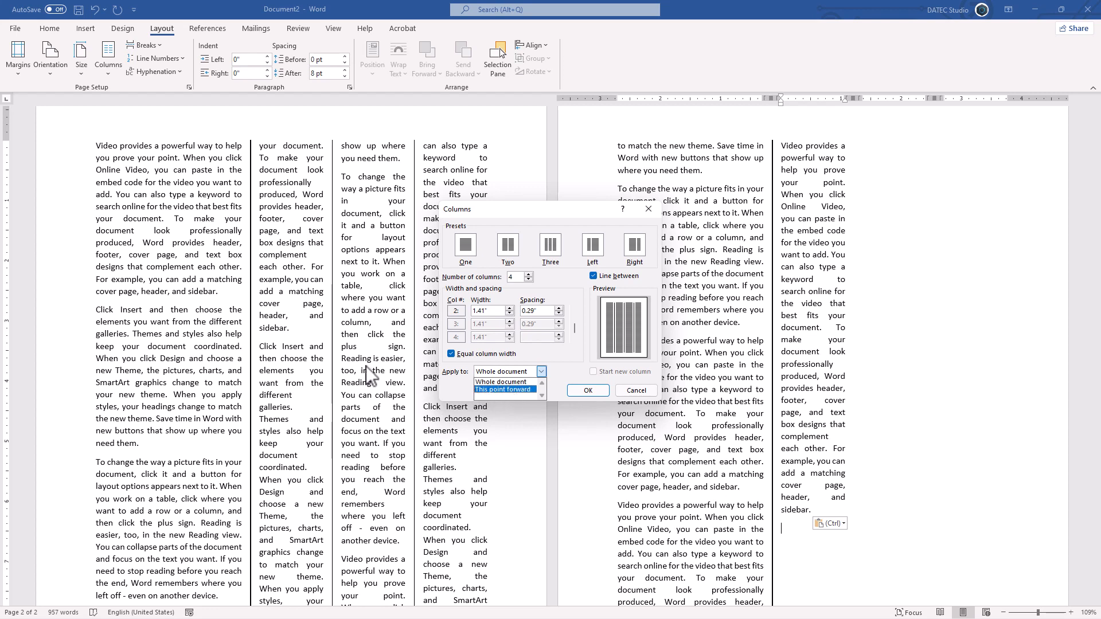
pyautogui.click(503, 380)
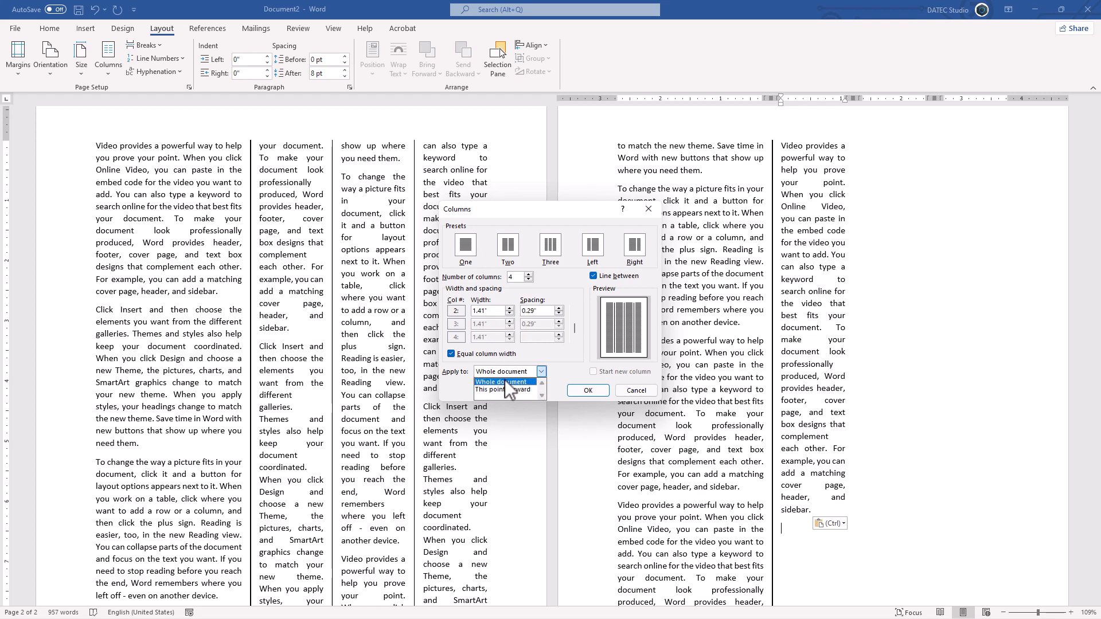
pyautogui.click(631, 391)
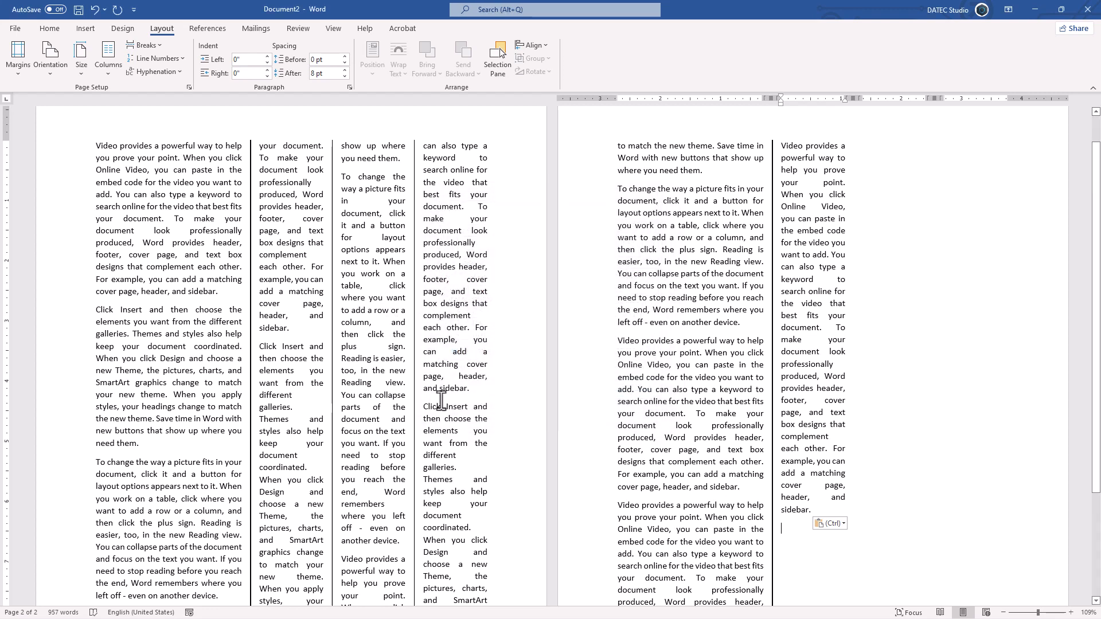
# Step: Insert a Next Page section break after "You can collapse" in the third column of the first page
pyautogui.click(408, 395)
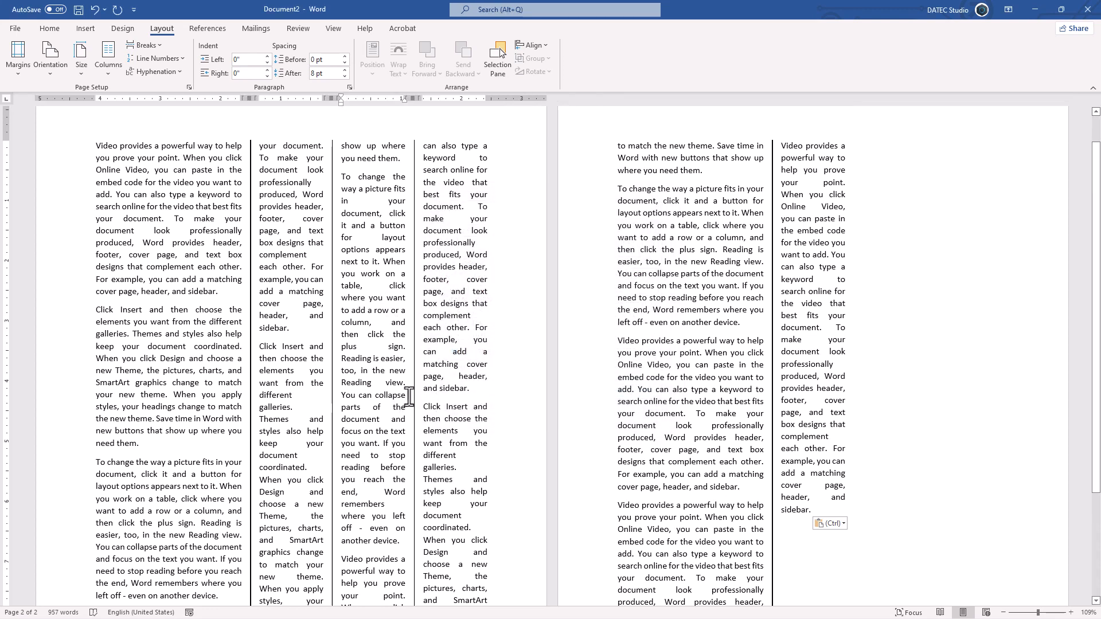
pyautogui.click(156, 42)
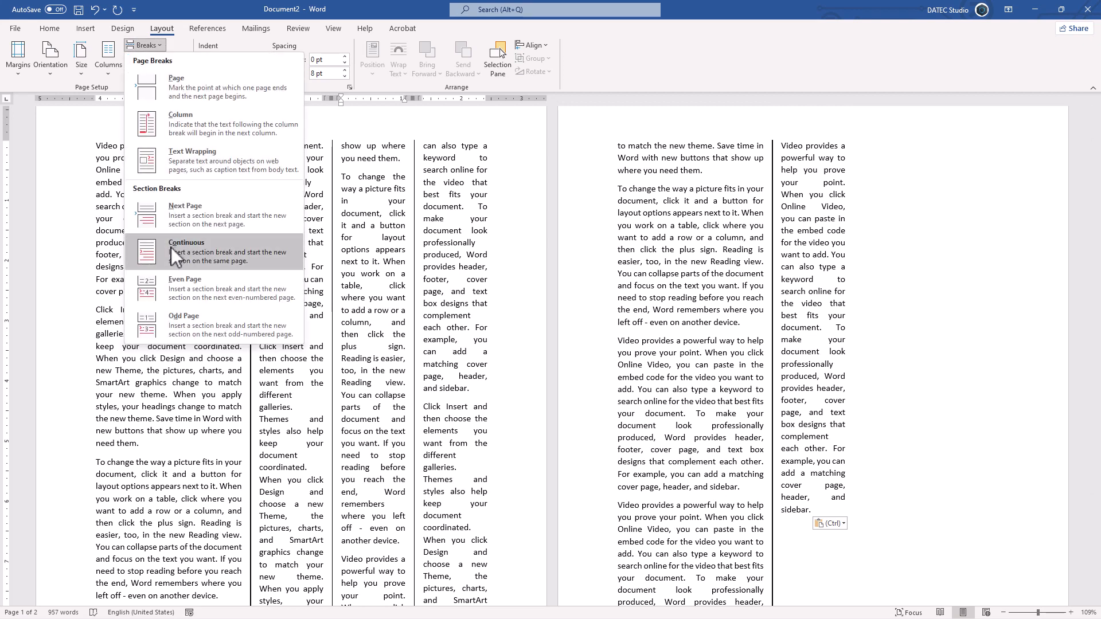
pyautogui.click(176, 221)
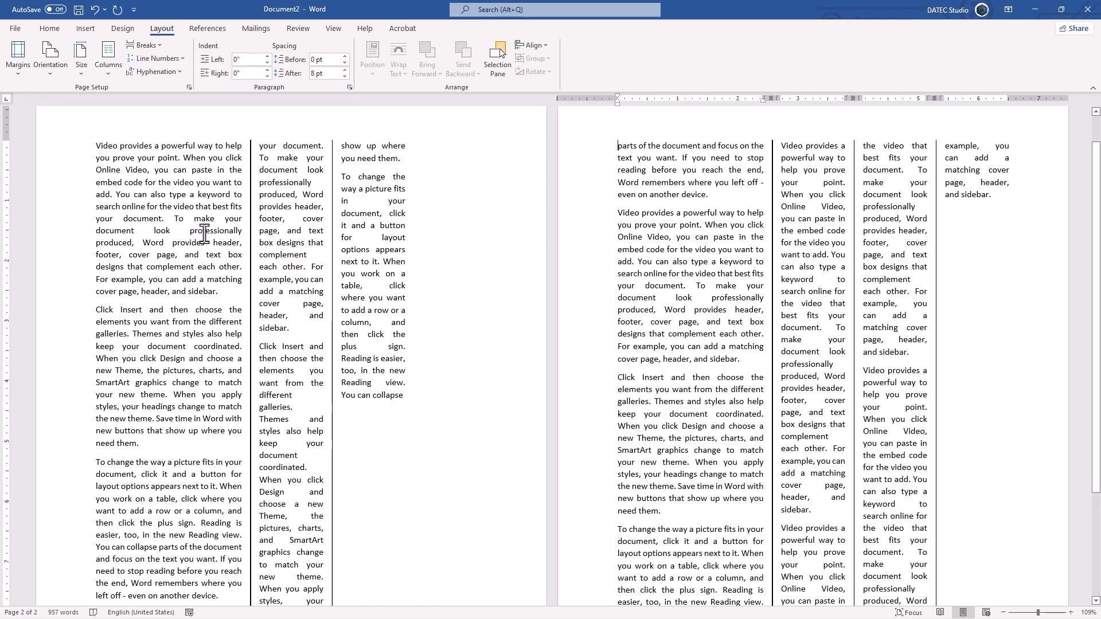
# Step: Examine which parts of the document the column settings can be applied to for the section before the break
pyautogui.click(402, 398)
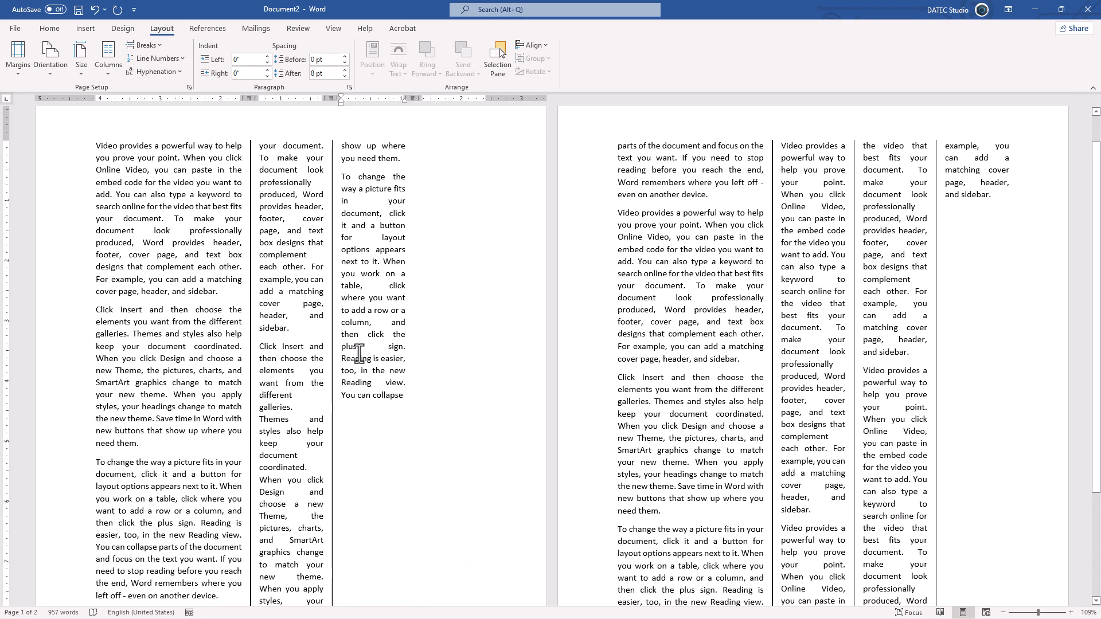
pyautogui.click(111, 70)
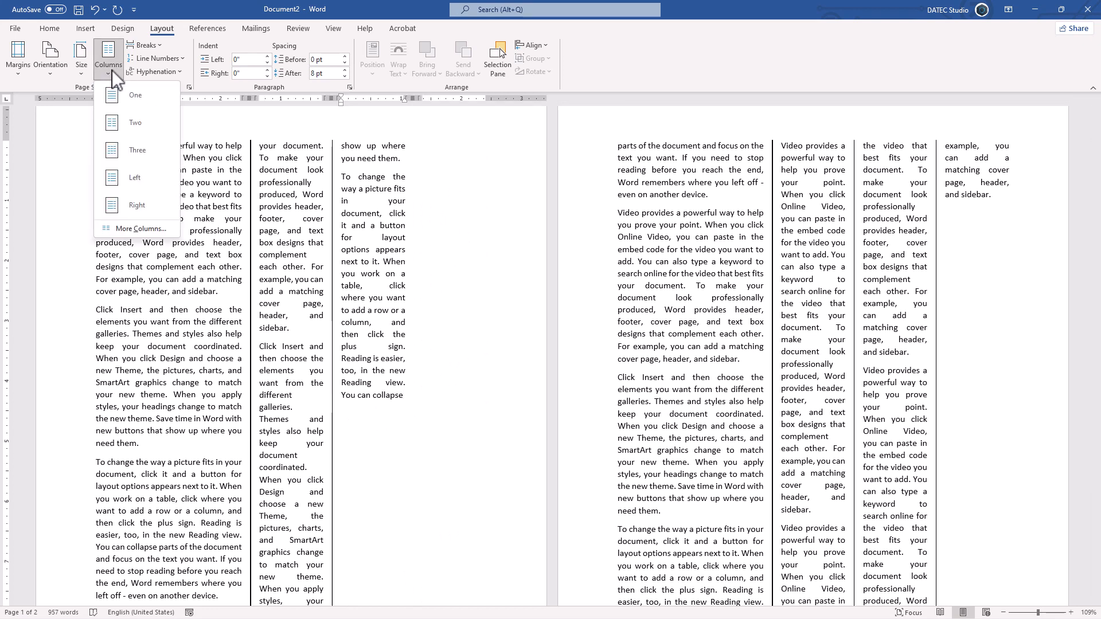
pyautogui.click(135, 229)
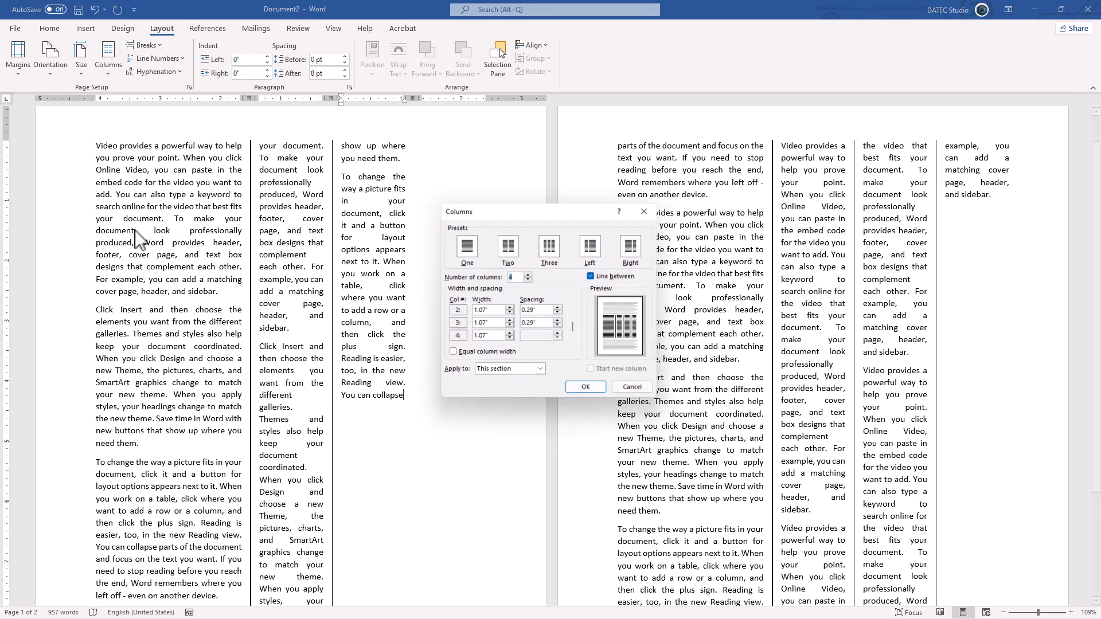
pyautogui.click(518, 373)
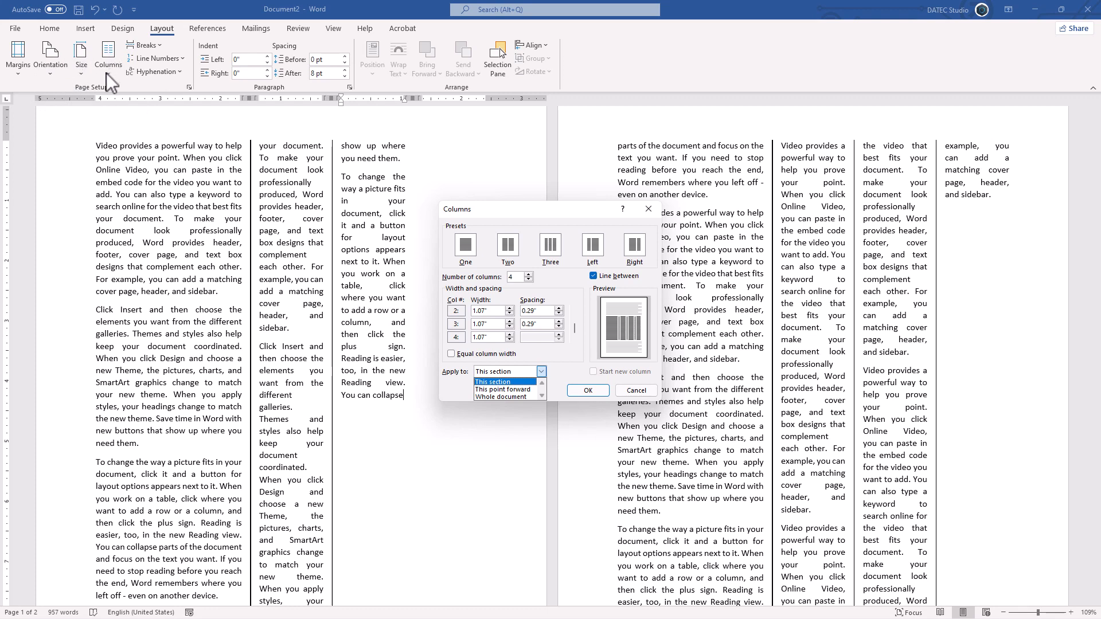
pyautogui.click(641, 391)
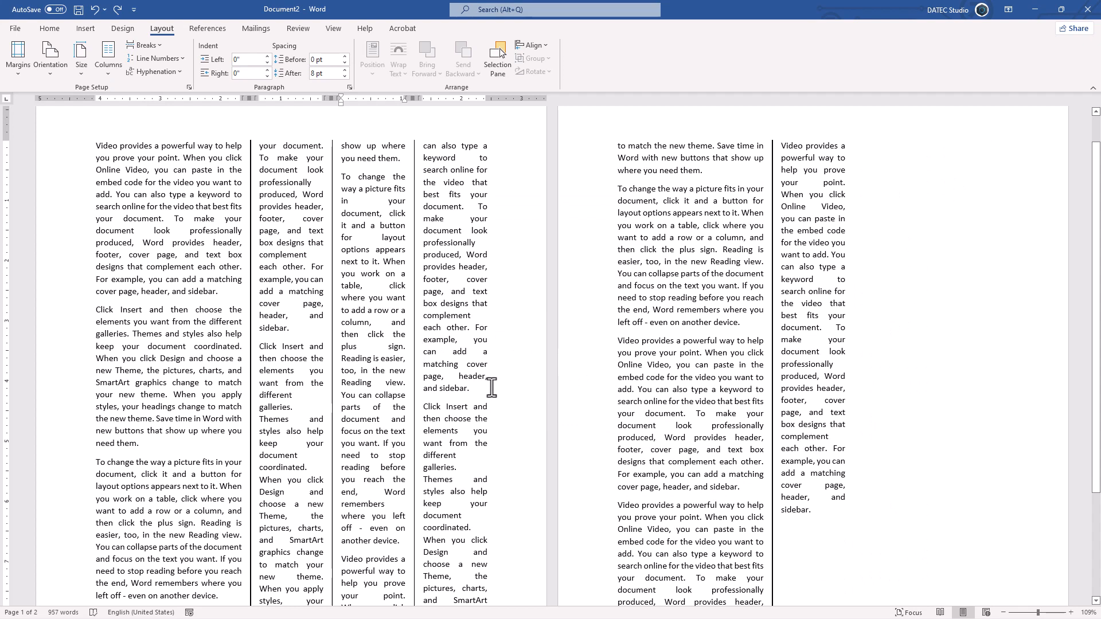
# Step: Delete all the document's text and set the empty page to the Three column preset
pyautogui.hotkey('ctrl', 'a')
pyautogui.press('Delete')
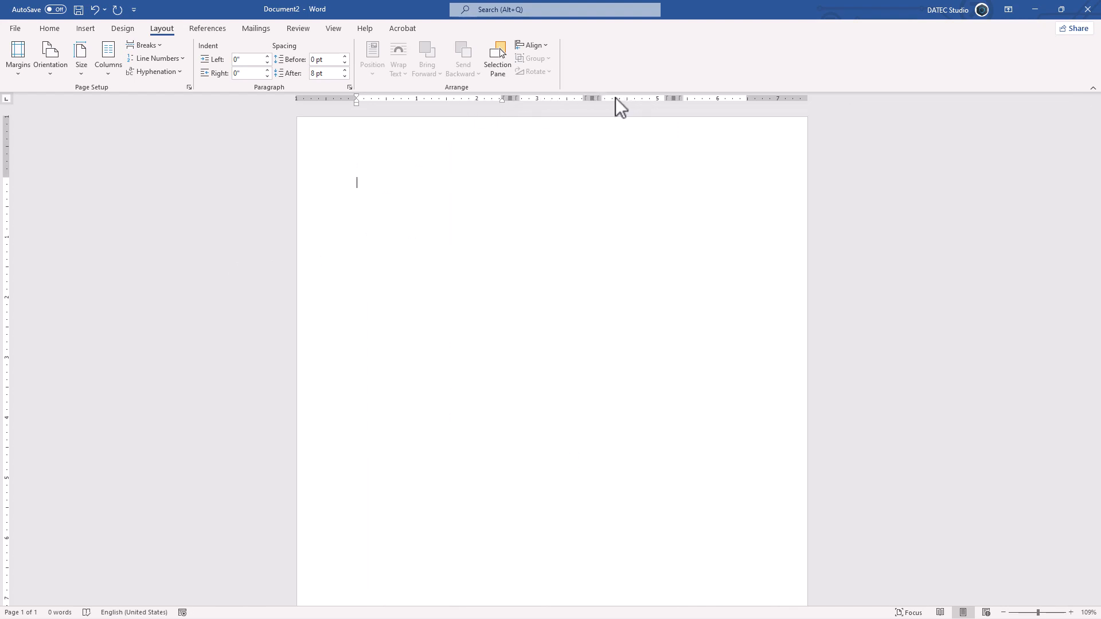
pyautogui.click(342, 31)
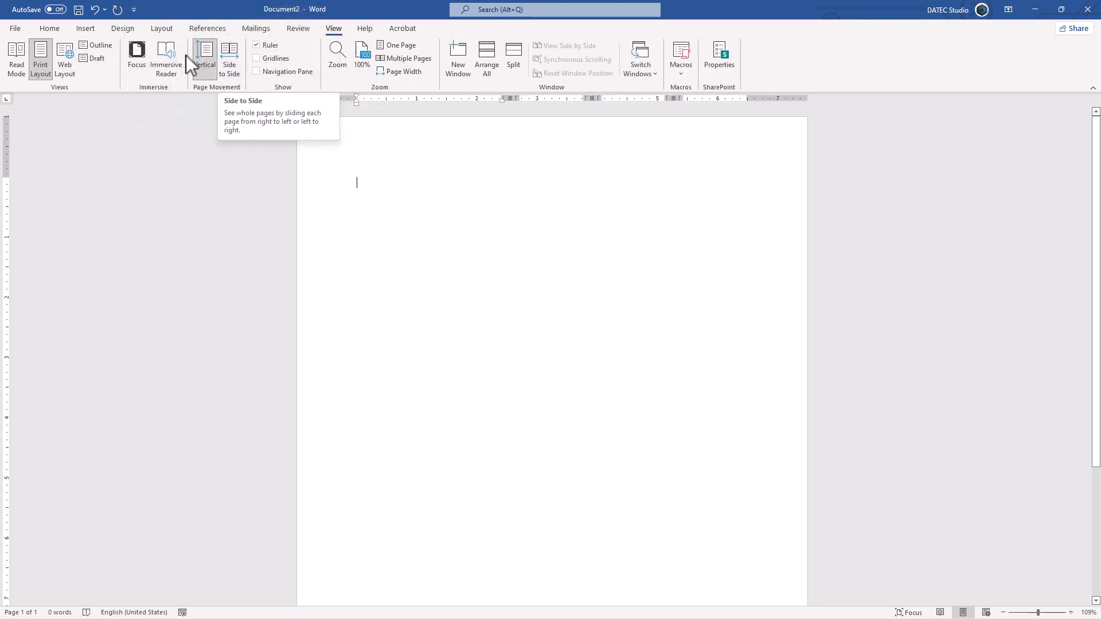
pyautogui.click(163, 32)
pyautogui.click(121, 73)
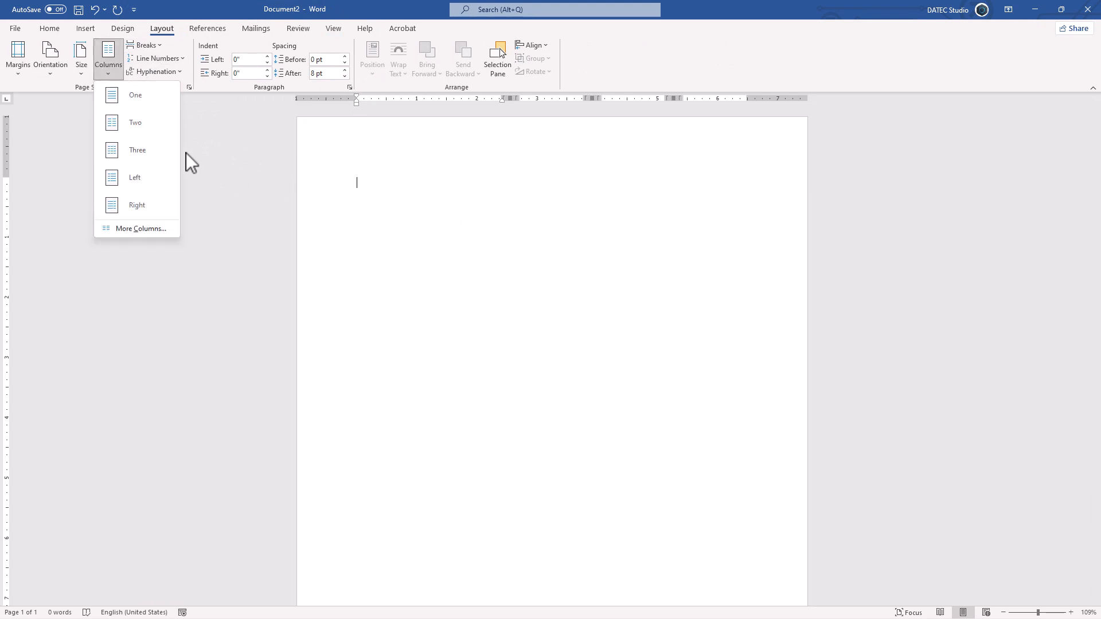
pyautogui.click(160, 151)
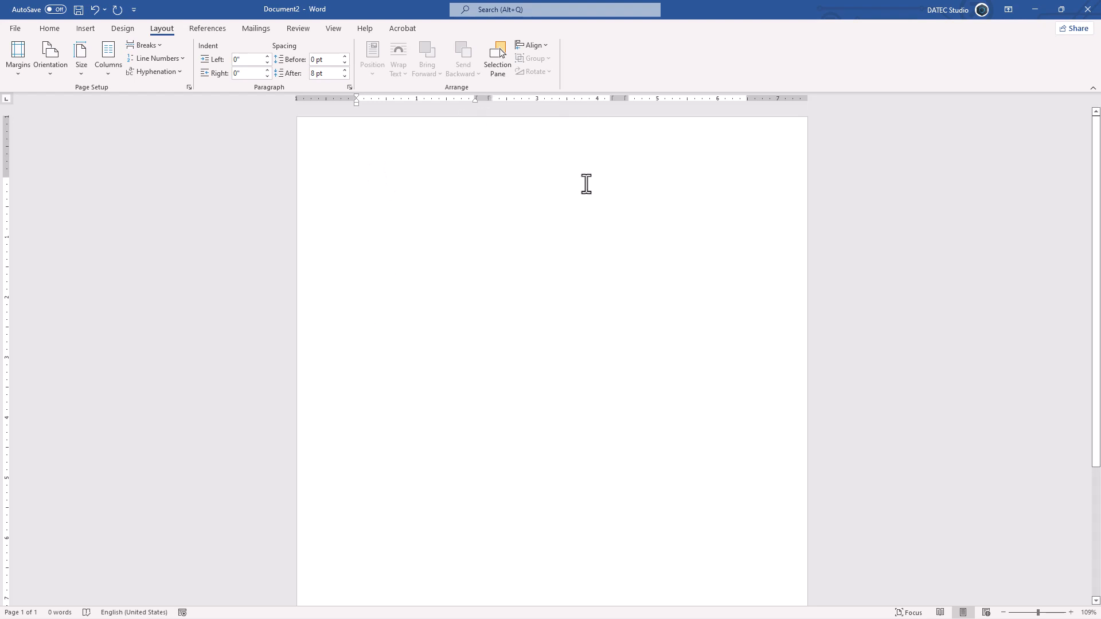
# Step: Fill the three-column page with sample text generated by =rand()
pyautogui.write('=rand()')
pyautogui.press('Return')
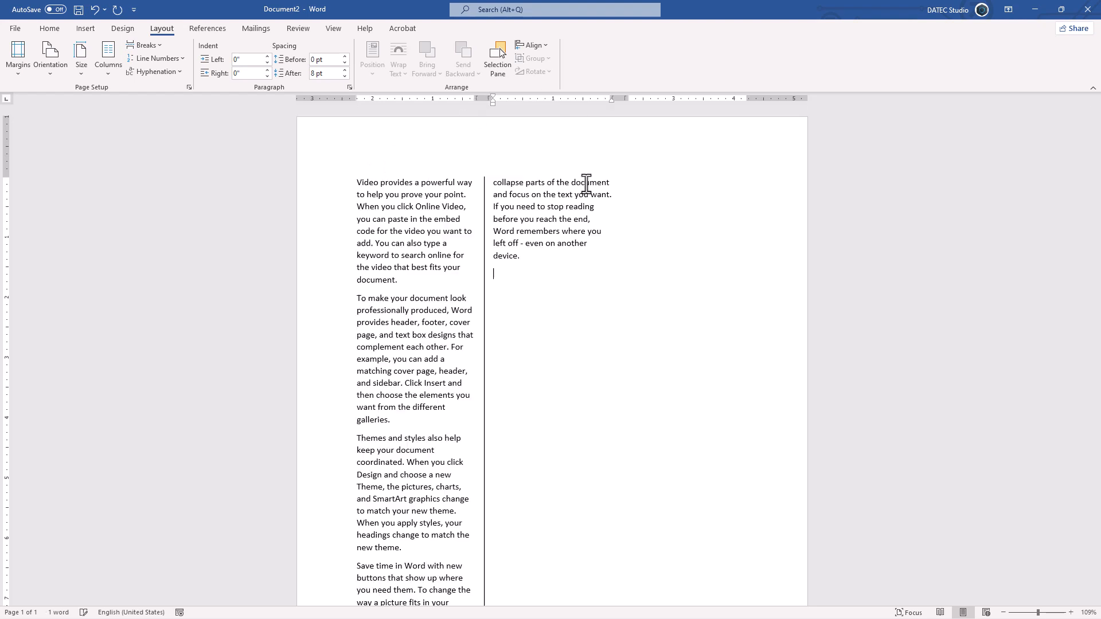
pyautogui.scroll(-3, 422, 441)
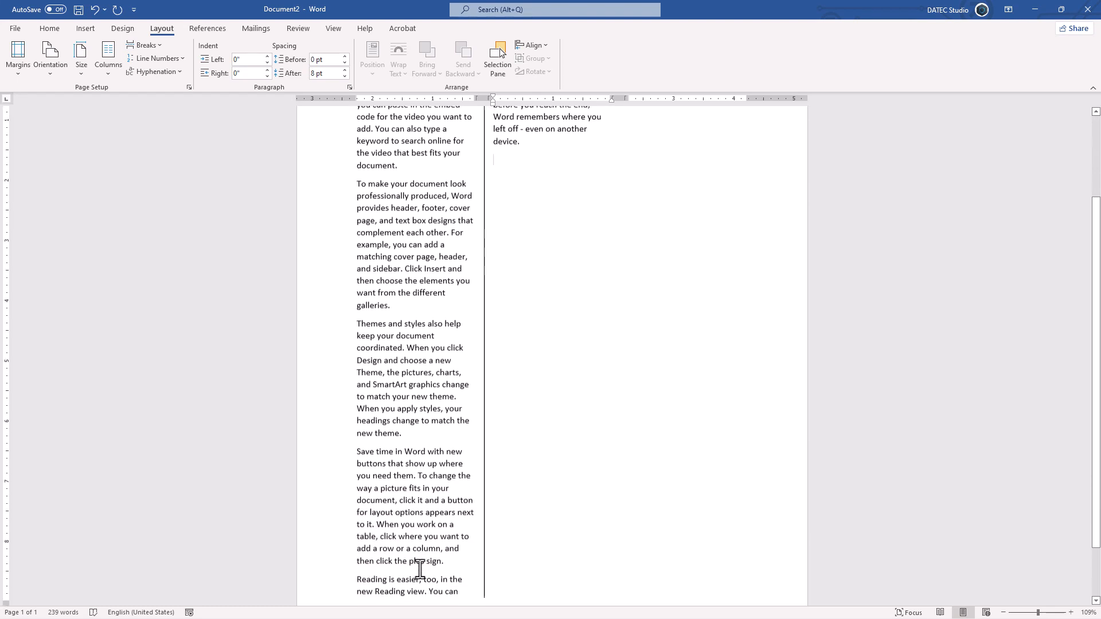
# Step: Paste three copies of the last paragraph below it in the second column and justify all the document's text
pyautogui.scroll(3, 537, 294)
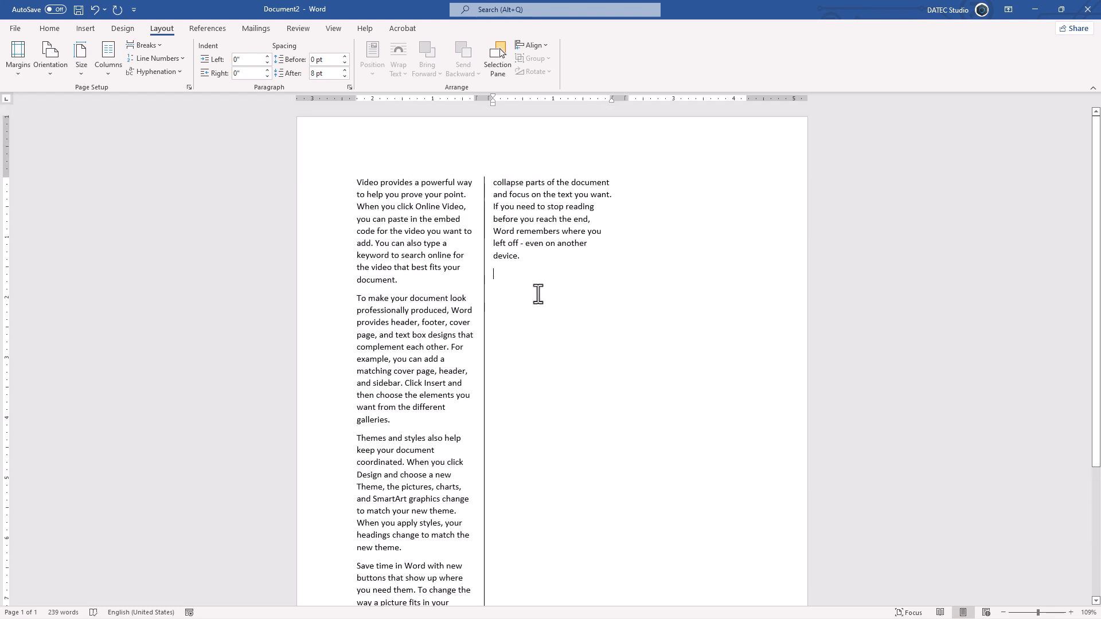
pyautogui.tripleClick(524, 232)
pyautogui.hotkey('ctrl', 'c')
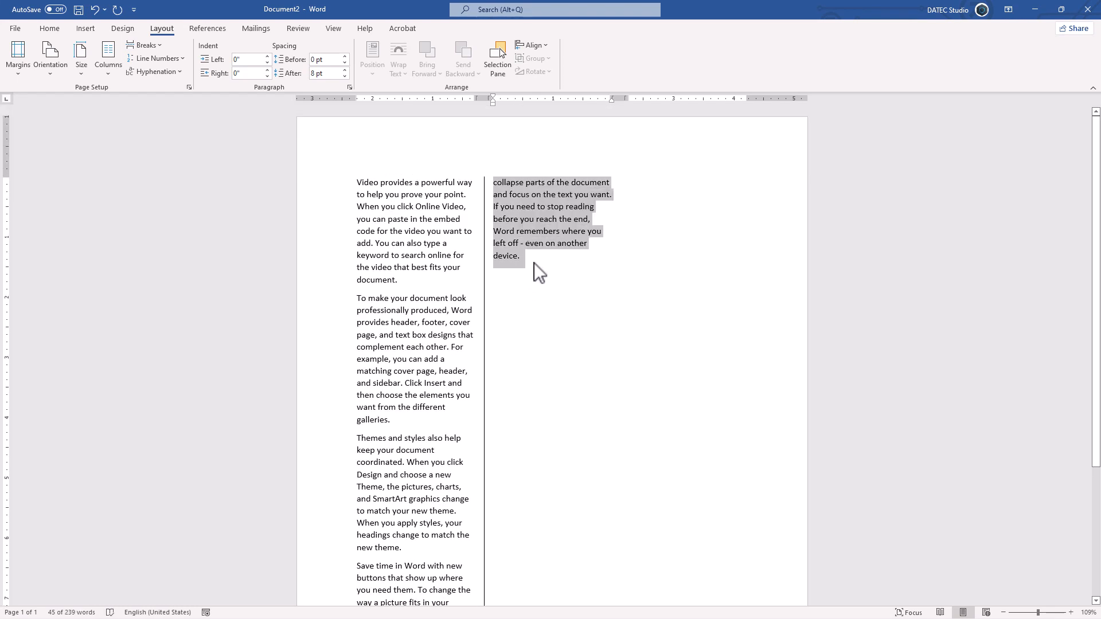
pyautogui.click(534, 269)
pyautogui.hotkey('ctrl', 'v')
pyautogui.hotkey('ctrl', 'v')
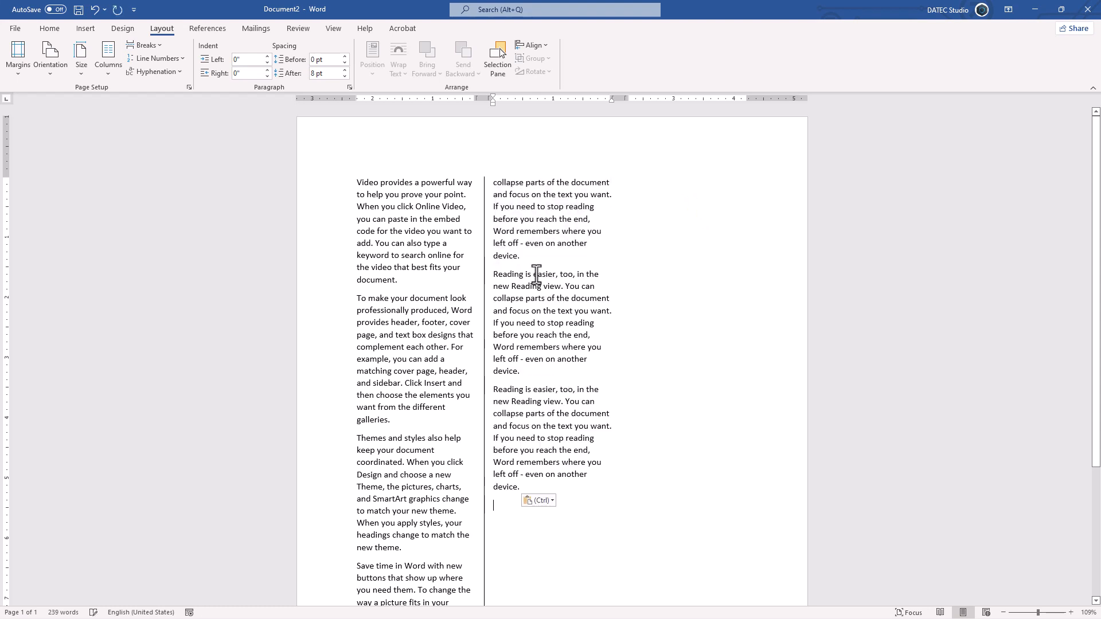
pyautogui.scroll(-1, 536, 274)
pyautogui.hotkey('ctrl', 'v')
pyautogui.hotkey('ctrl', 'a')
pyautogui.hotkey('ctrl', 'j')
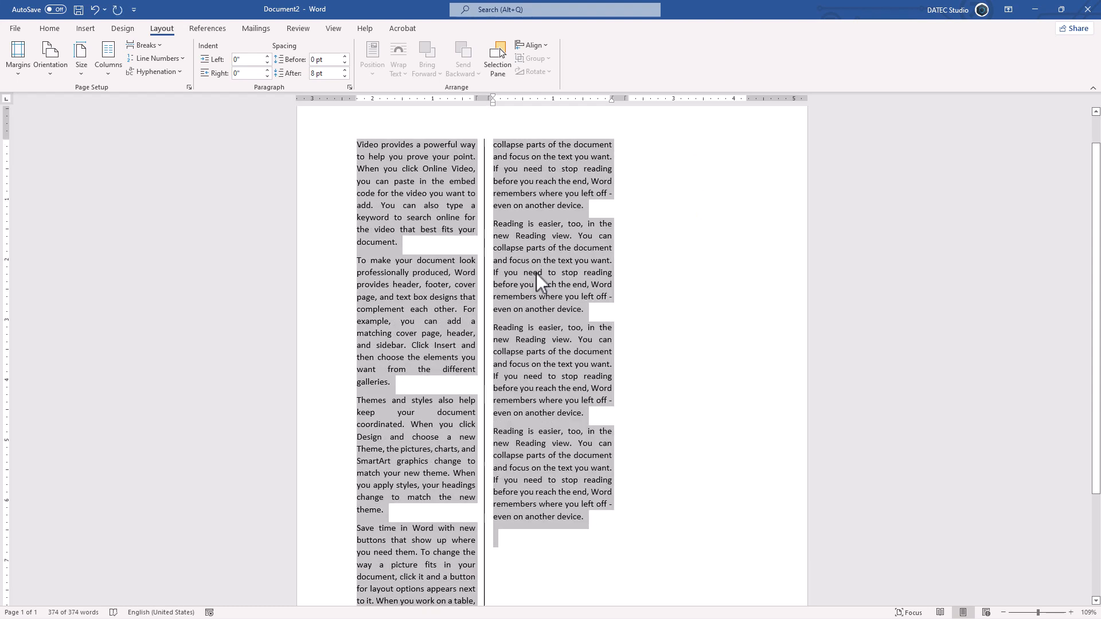
# Step: Paste two more copies of the "Reading is easier" paragraph so the text runs into the third column
pyautogui.tripleClick(569, 465)
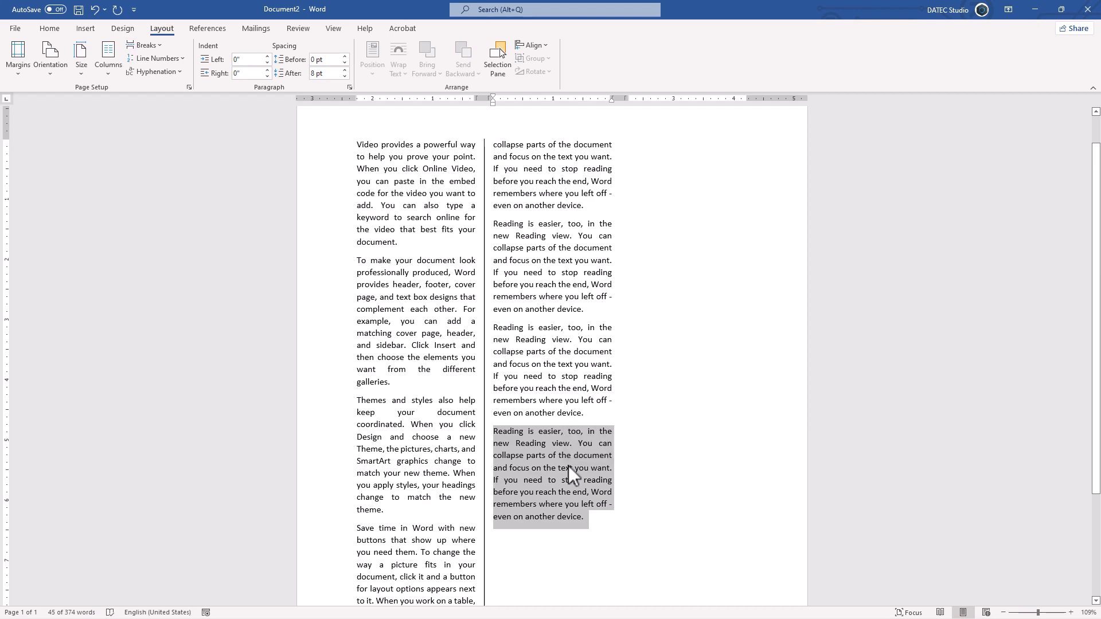
pyautogui.click(535, 541)
pyautogui.hotkey('ctrl', 'v')
pyautogui.scroll(-3, 550, 505)
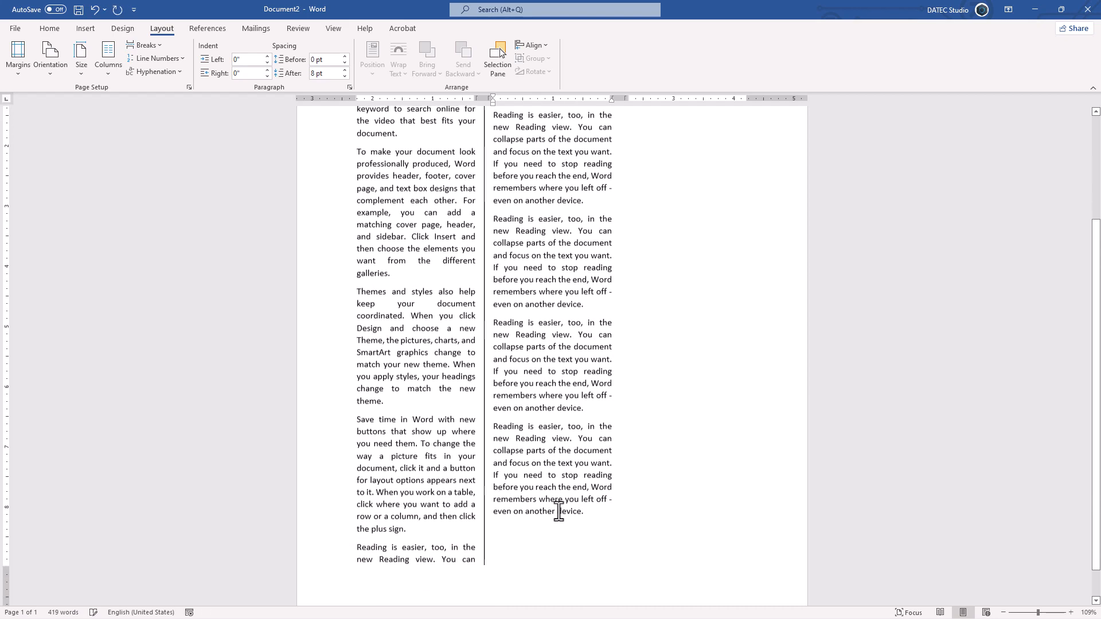
pyautogui.hotkey('ctrl', 'v')
pyautogui.scroll(3, 541, 585)
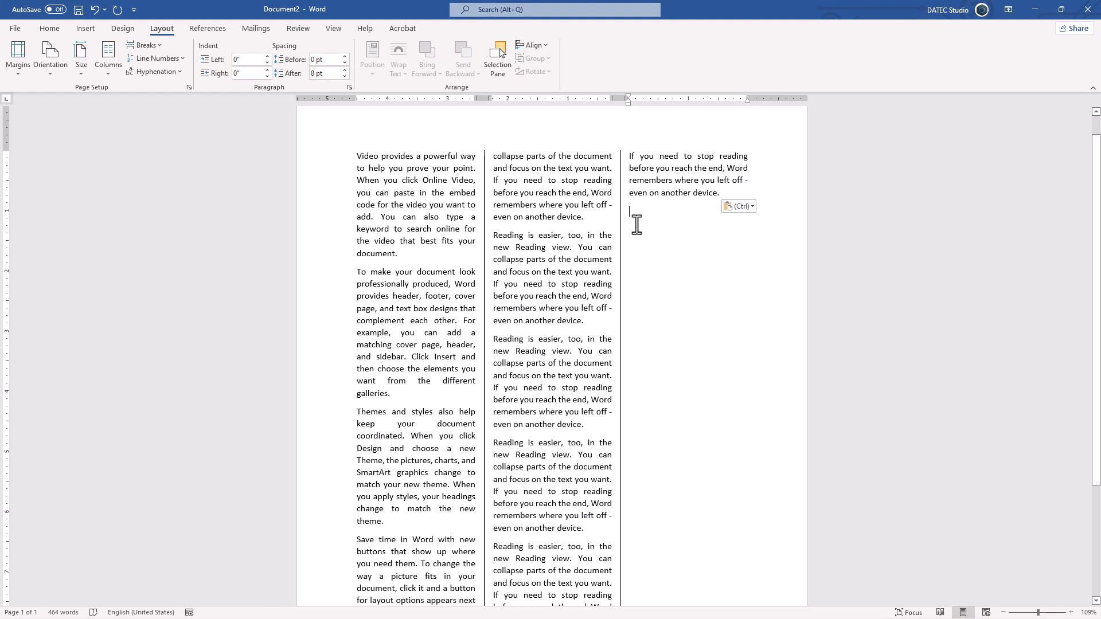
# Step: Undo the last two pastes and the justification, and reapply justified alignment to all the text
pyautogui.hotkey('ctrl', 'z')
pyautogui.hotkey('ctrl', 'z')
pyautogui.hotkey('ctrl', 'z')
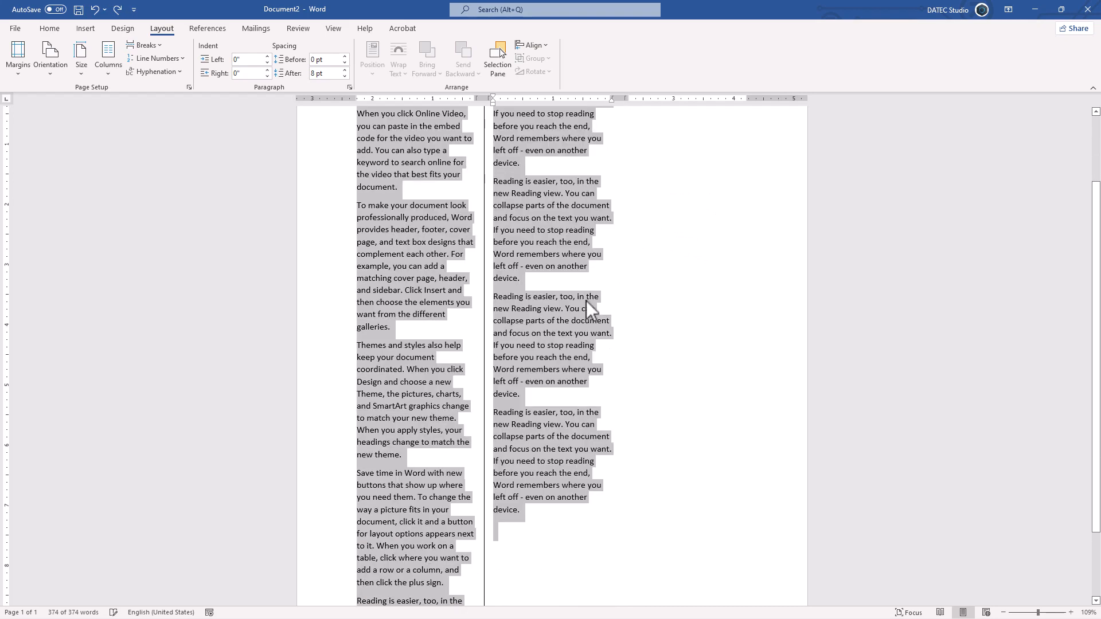
pyautogui.hotkey('ctrl', 'j')
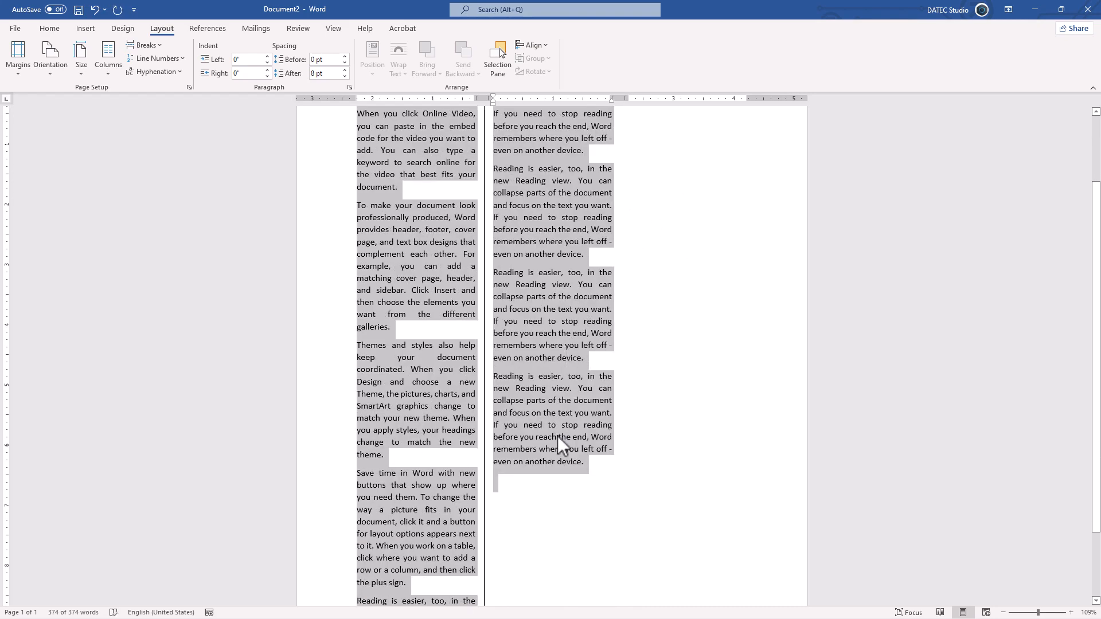
# Step: Delete the last two duplicate paragraphs and insert a column break after the remaining text in the second column
pyautogui.click(556, 437)
pyautogui.moveTo(594, 470); pyautogui.dragTo(494, 269)
pyautogui.press('Delete')
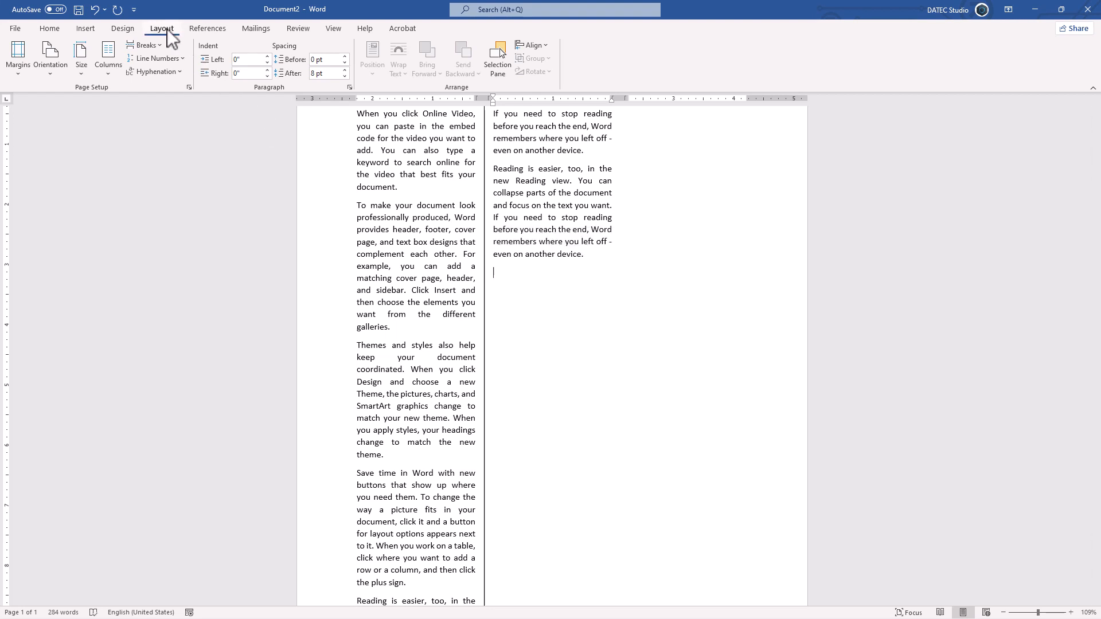
pyautogui.click(156, 44)
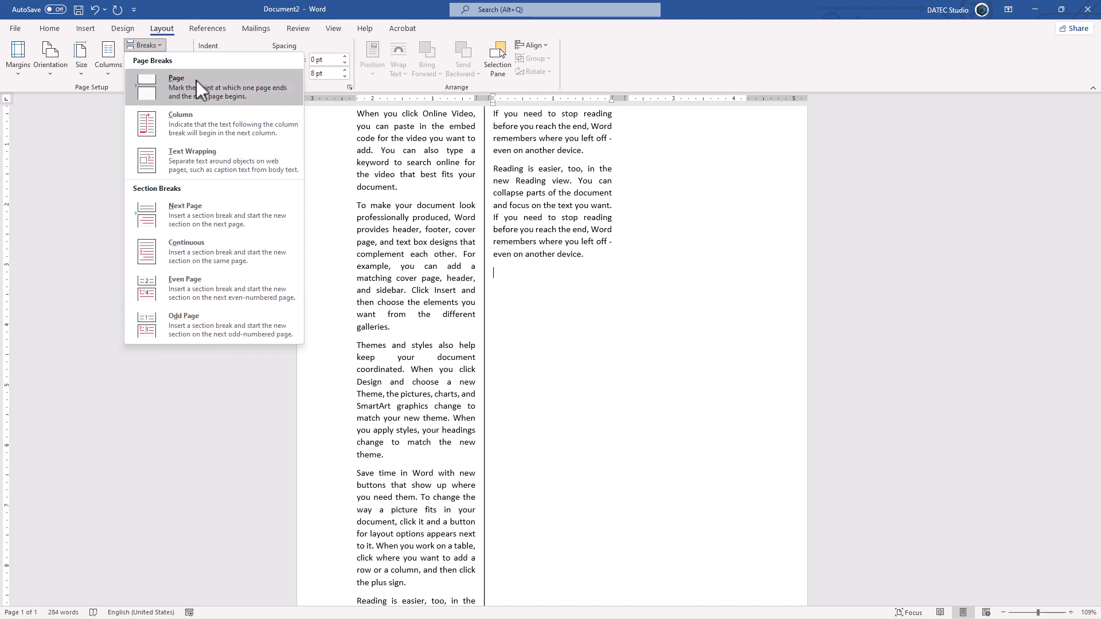
pyautogui.click(183, 125)
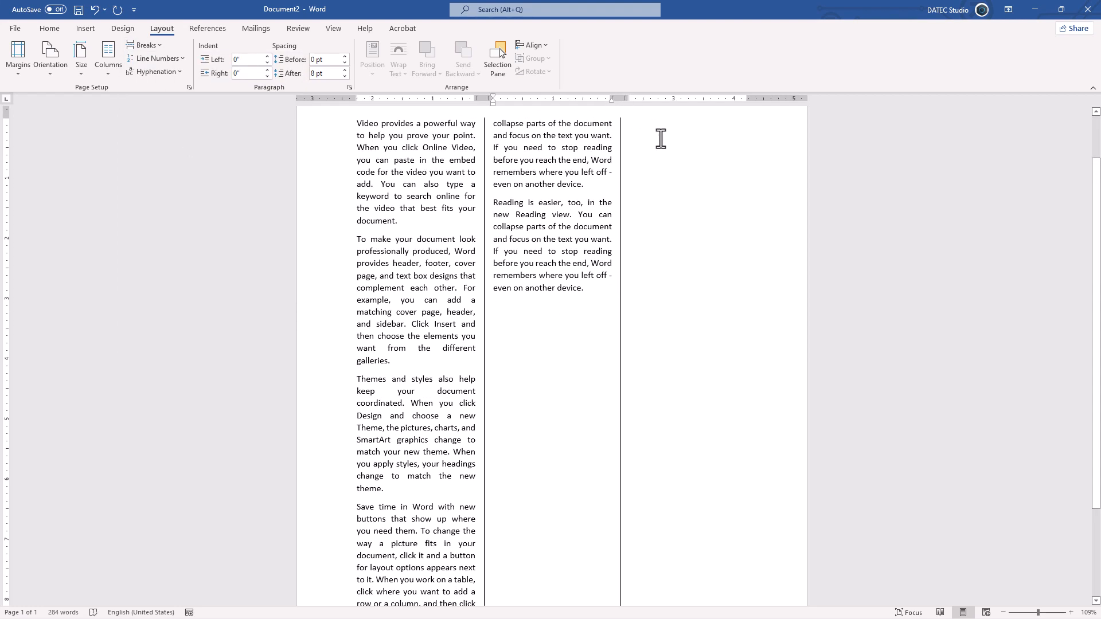
# Step: Replace all the document's text with fresh sample text generated by =rand()
pyautogui.click(584, 300)
pyautogui.hotkey('ctrl', 'a')
pyautogui.press('Delete')
pyautogui.write('rand')
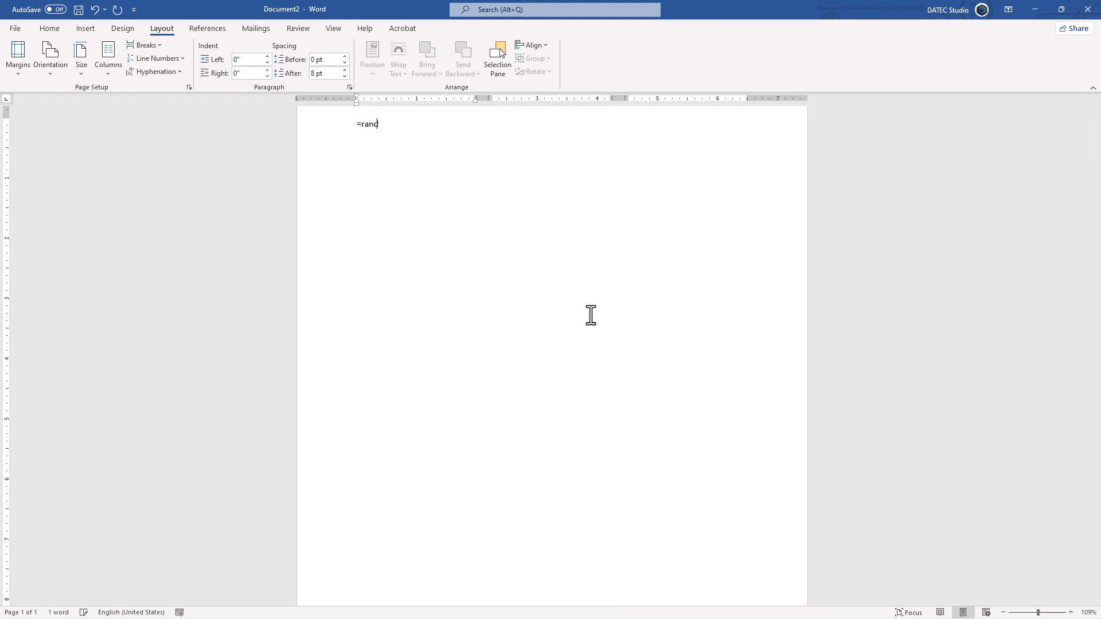
pyautogui.write('()')
pyautogui.press('Return')
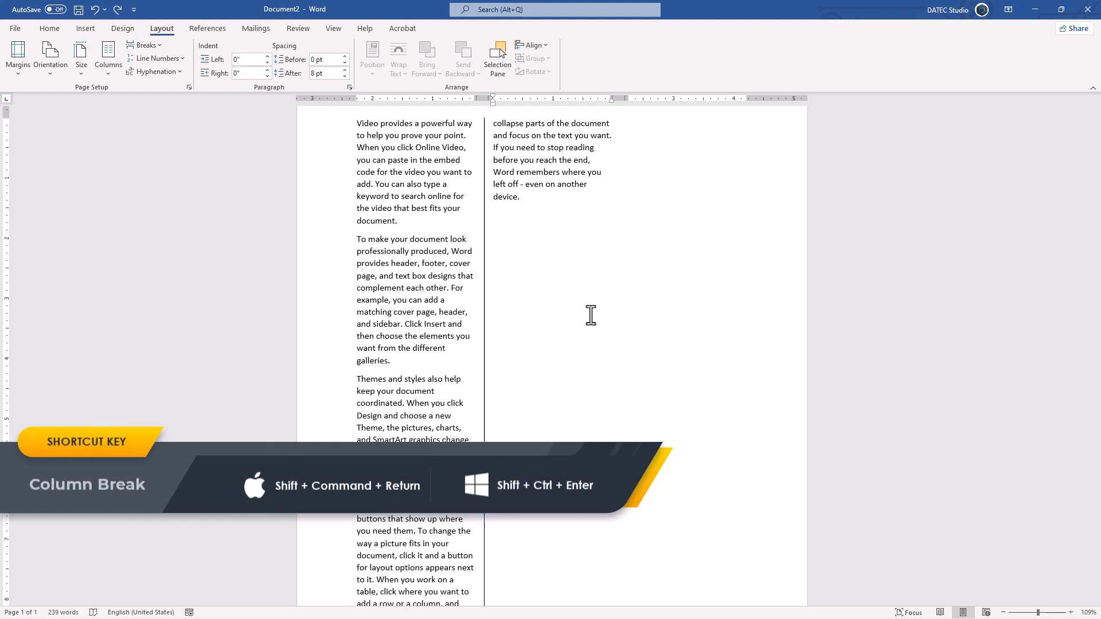
# Step: Insert a column break after the last paragraph in the second column and remove it again
pyautogui.hotkey('ctrl', 'shift', 'Return')
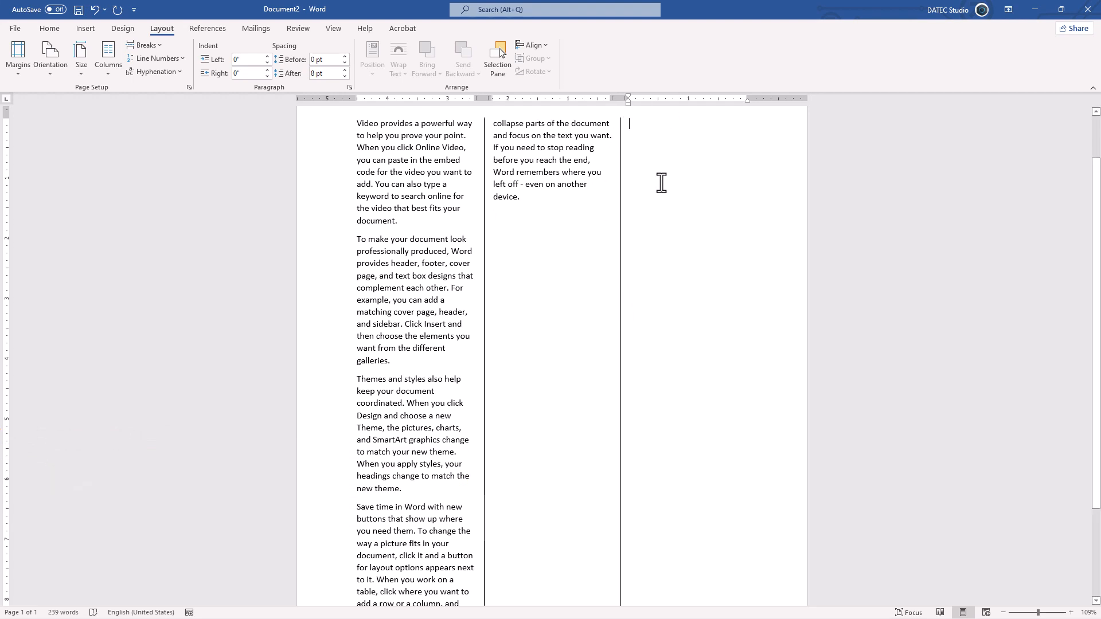
pyautogui.press('BackSpace')
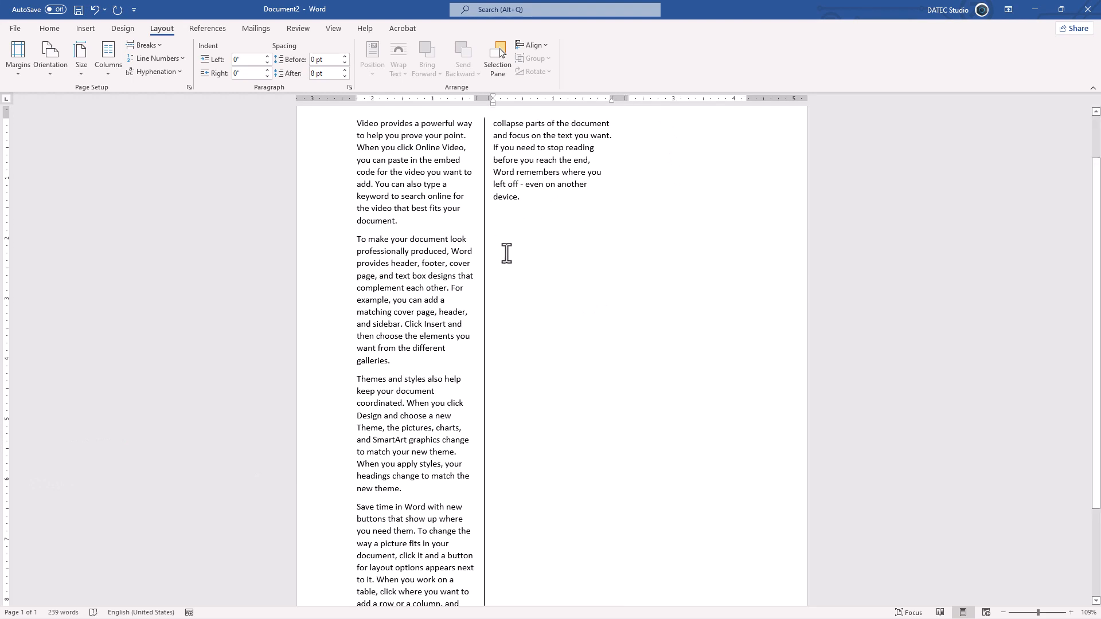
# Step: Justify all the text in the three-column document
pyautogui.scroll(3, 507, 252)
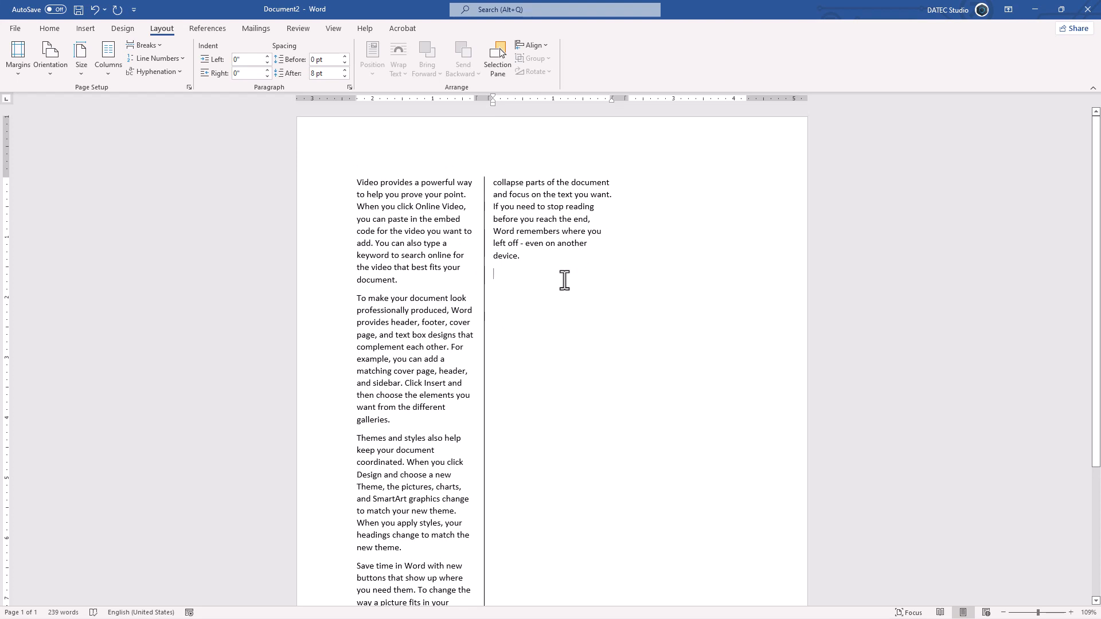
pyautogui.hotkey('ctrl', 'a')
pyautogui.hotkey('ctrl', 'j')
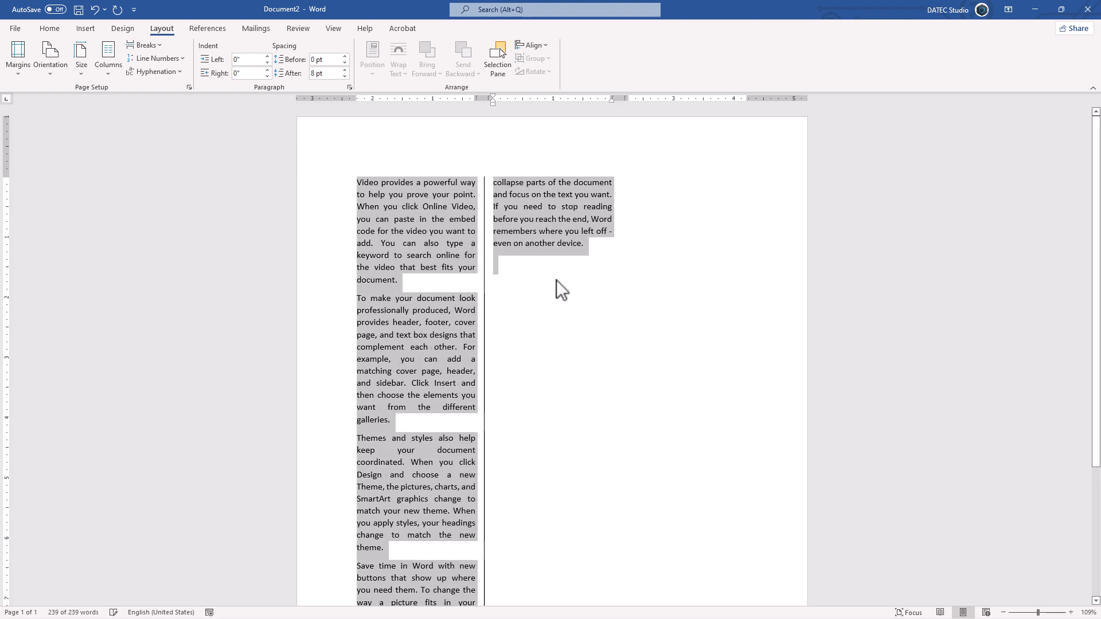
# Step: Apply the One column preset from the empty line after the last paragraph, using This point forward
pyautogui.click(515, 267)
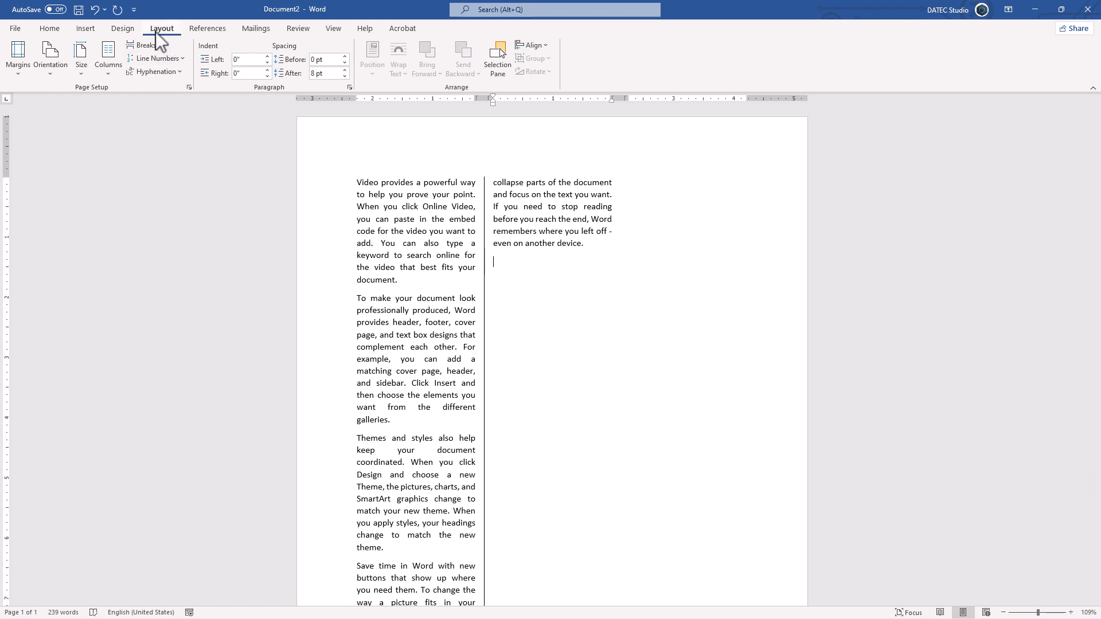
pyautogui.click(114, 73)
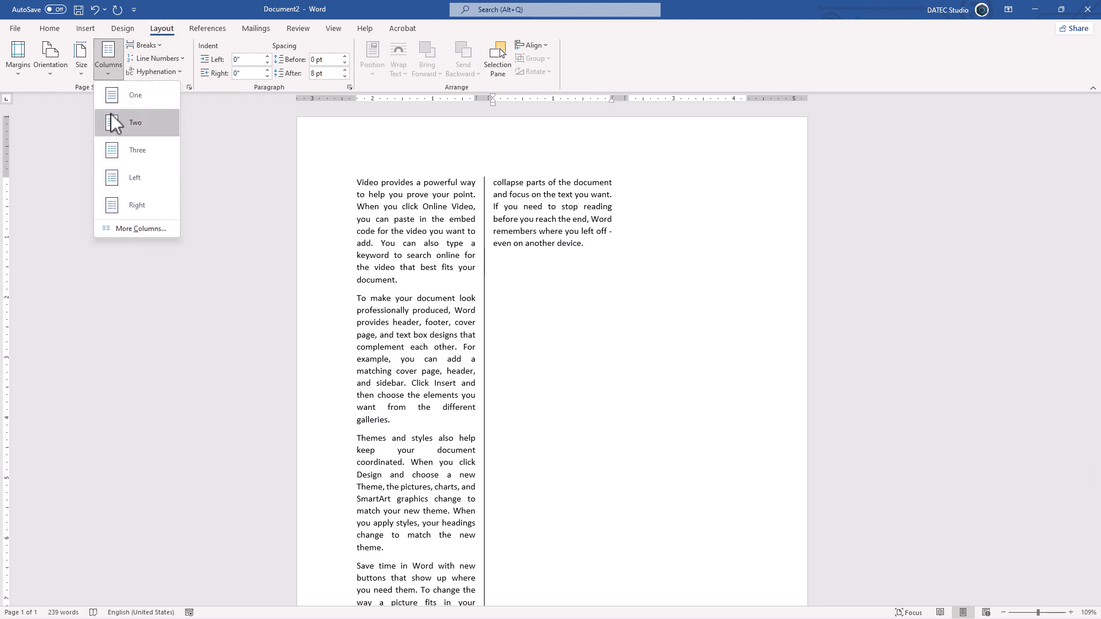
pyautogui.click(135, 232)
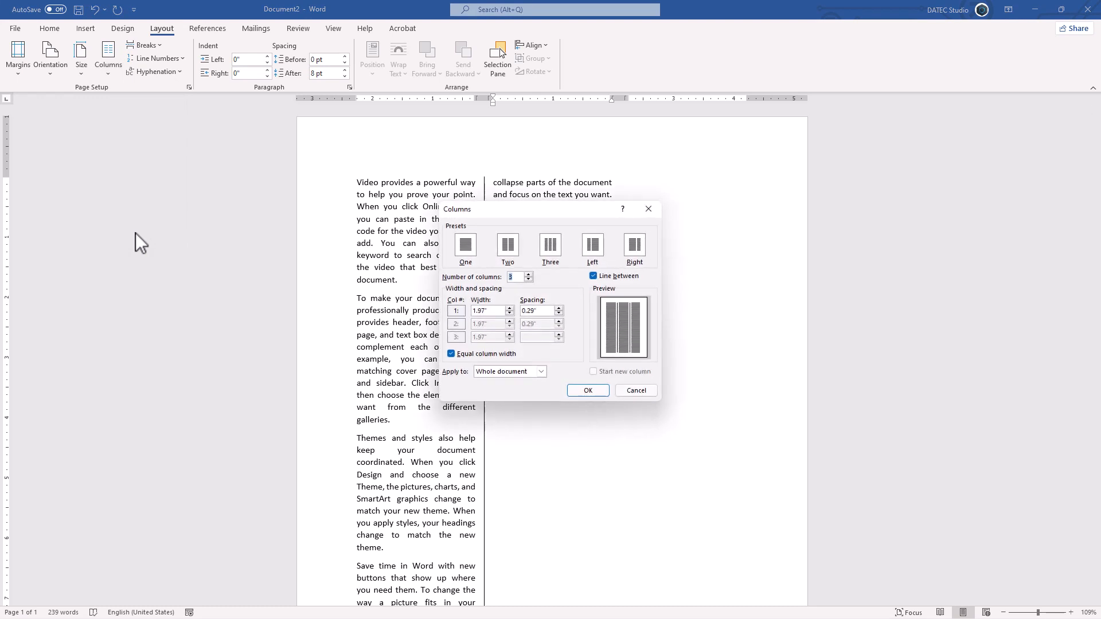
pyautogui.click(471, 242)
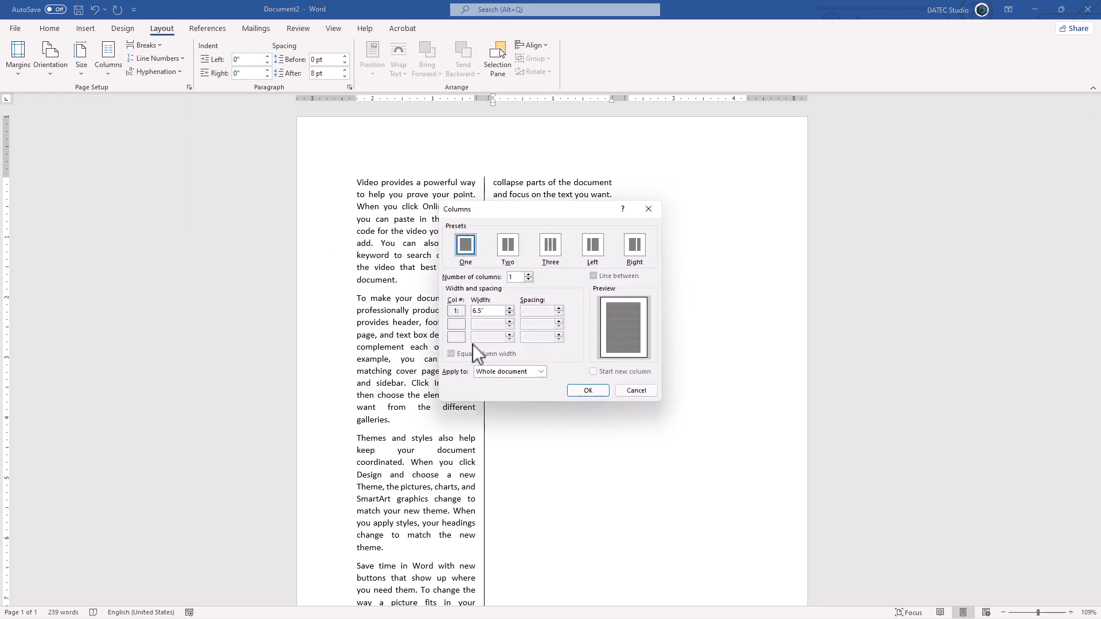
pyautogui.click(494, 373)
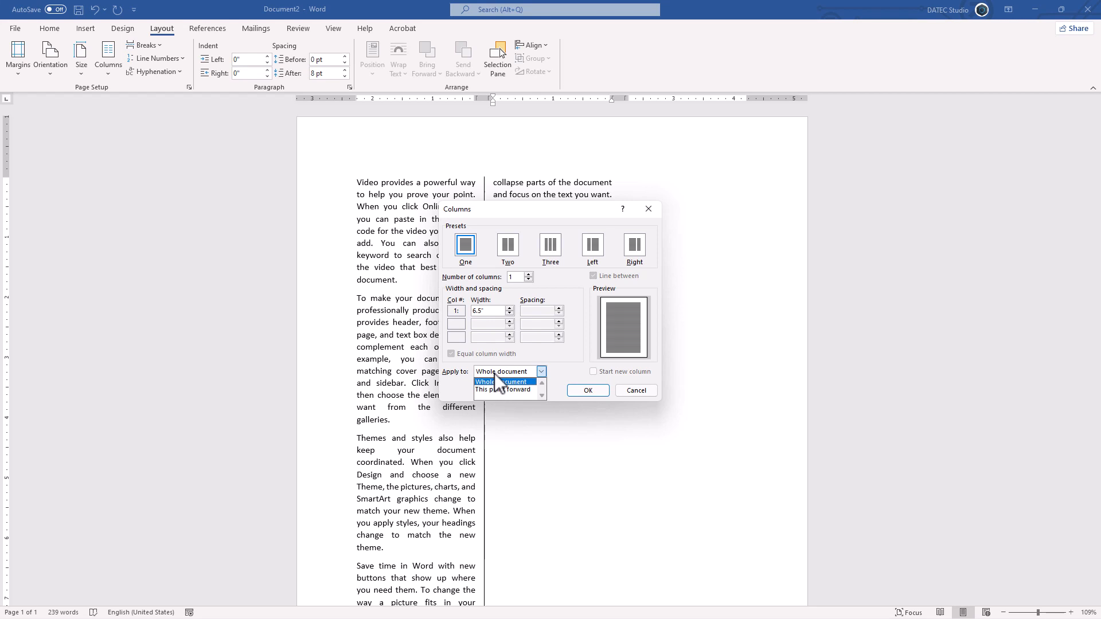
pyautogui.click(494, 390)
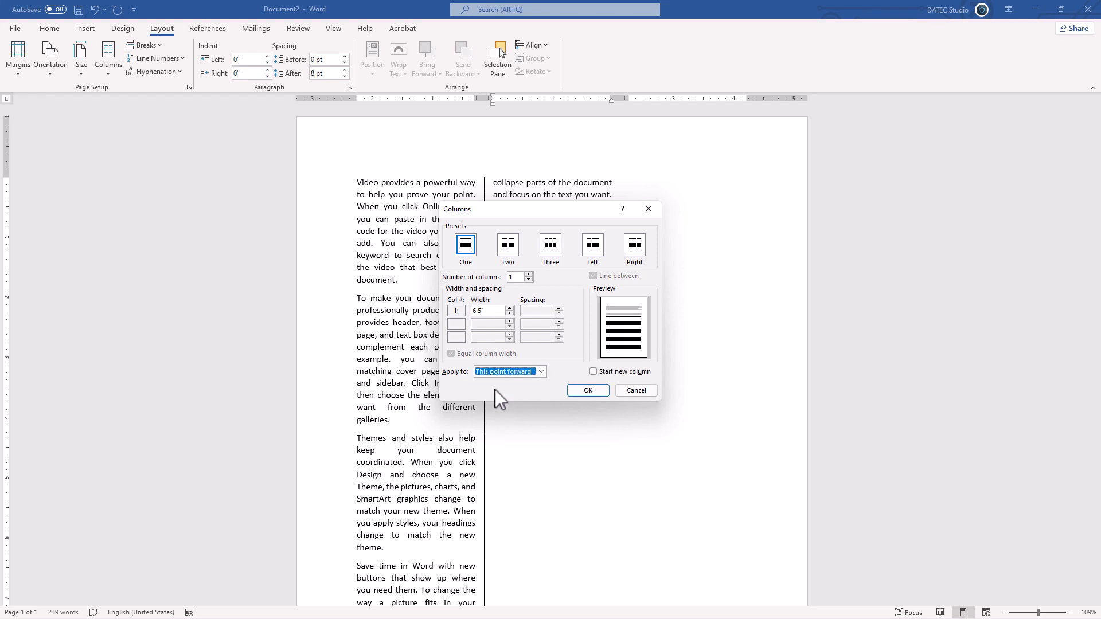
pyautogui.click(573, 394)
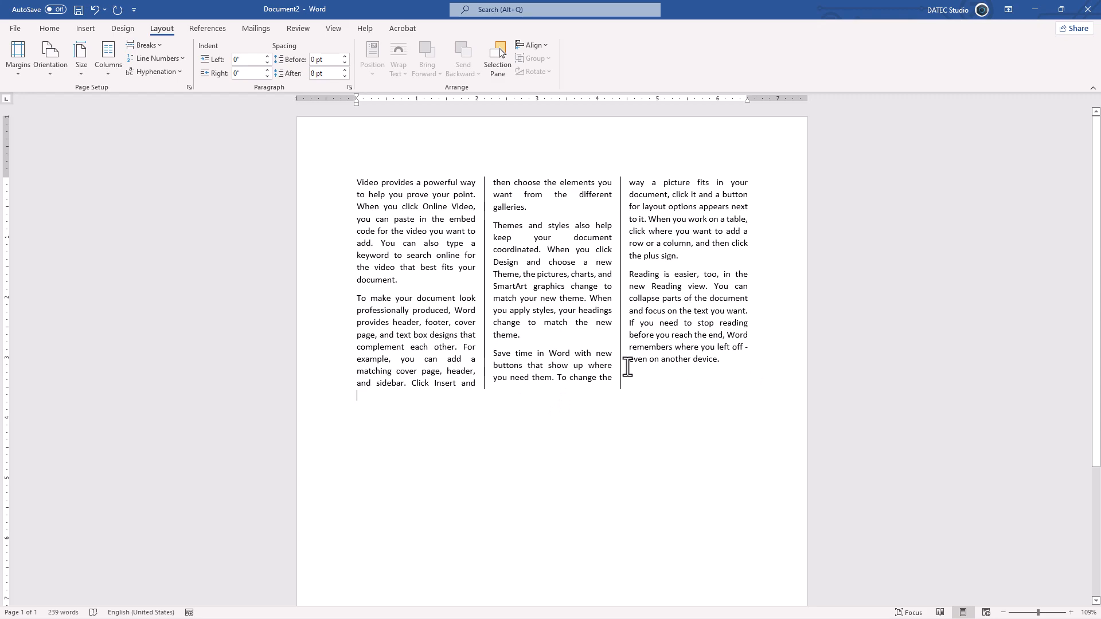
# Step: Fill the single-column section below the three columns with sample text generated by =rand()
pyautogui.write('=r')
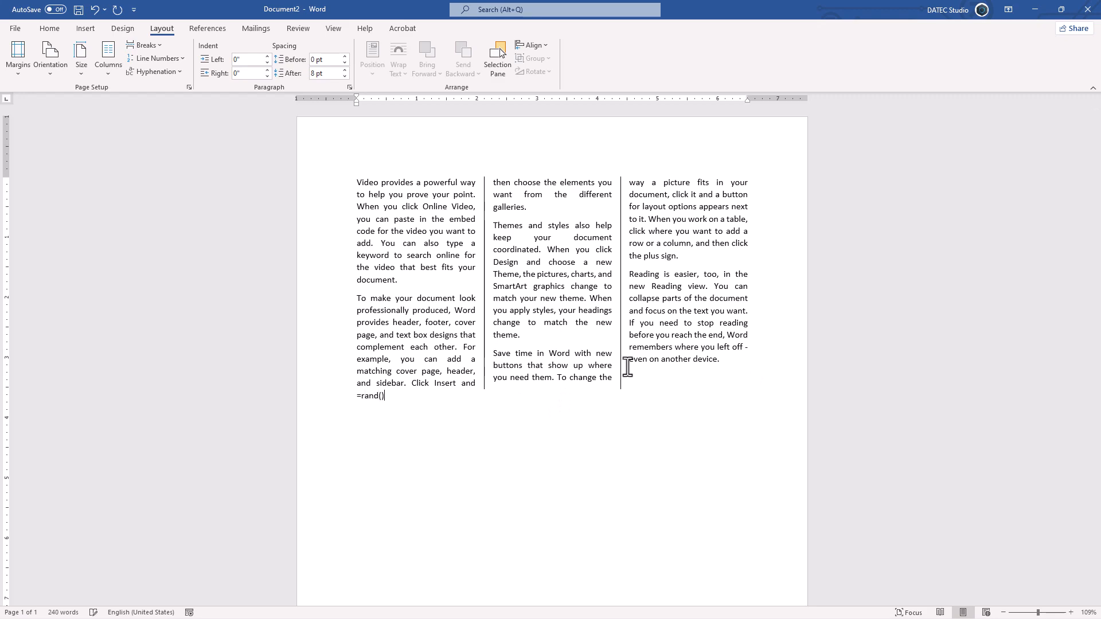
pyautogui.write('and()')
pyautogui.press('Return')
pyautogui.scroll(-3, 576, 338)
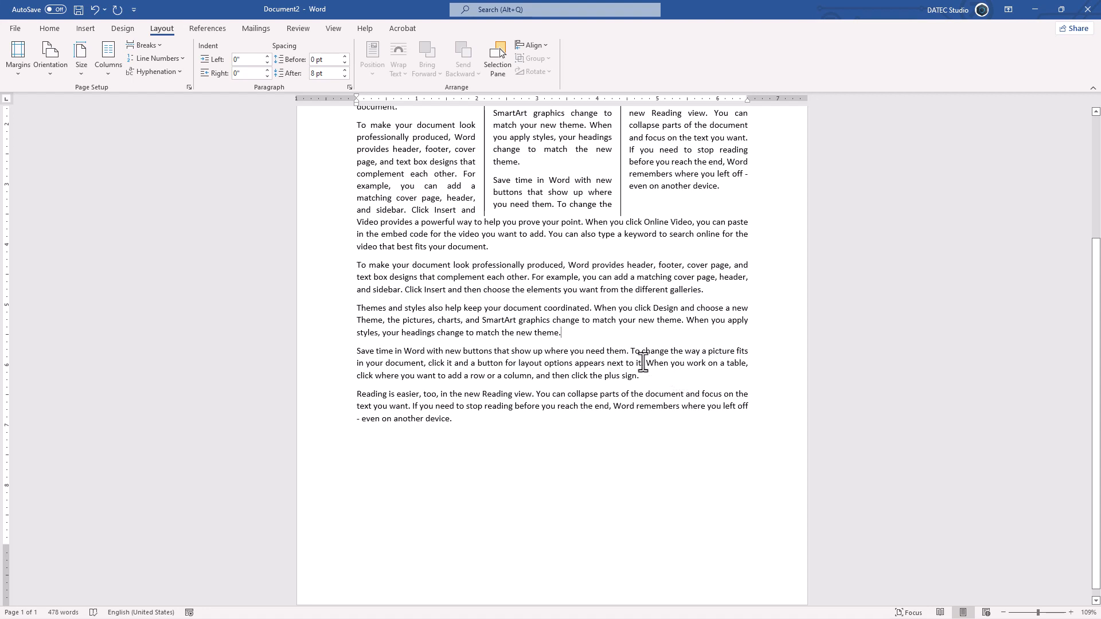
# Step: Try splitting the single-column section into four columns, applied to this section, and undo the change
pyautogui.click(118, 70)
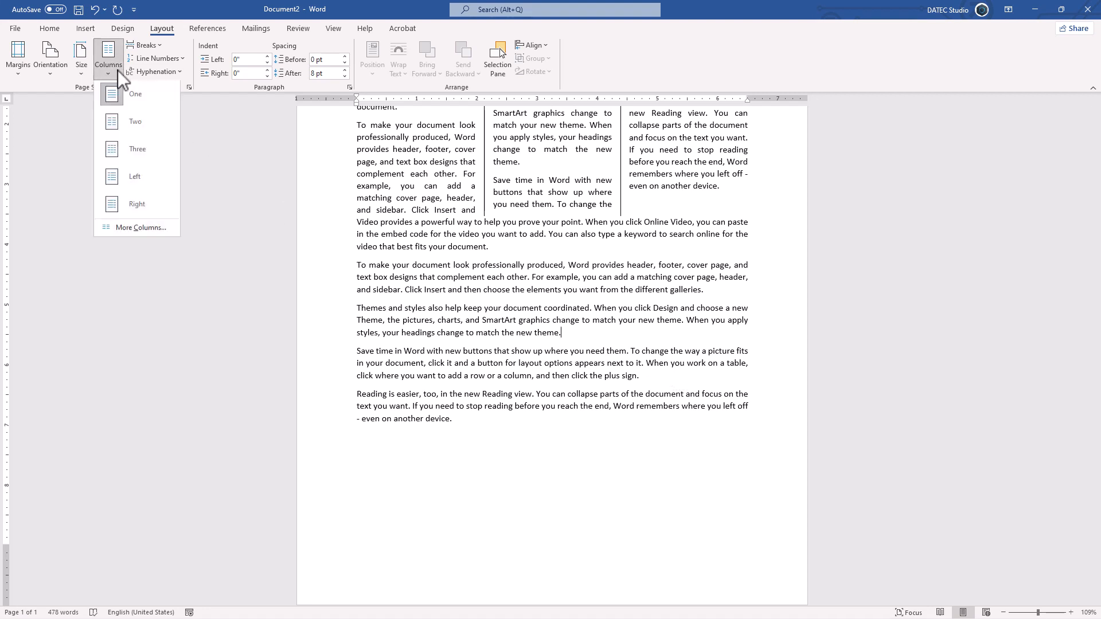
pyautogui.click(136, 229)
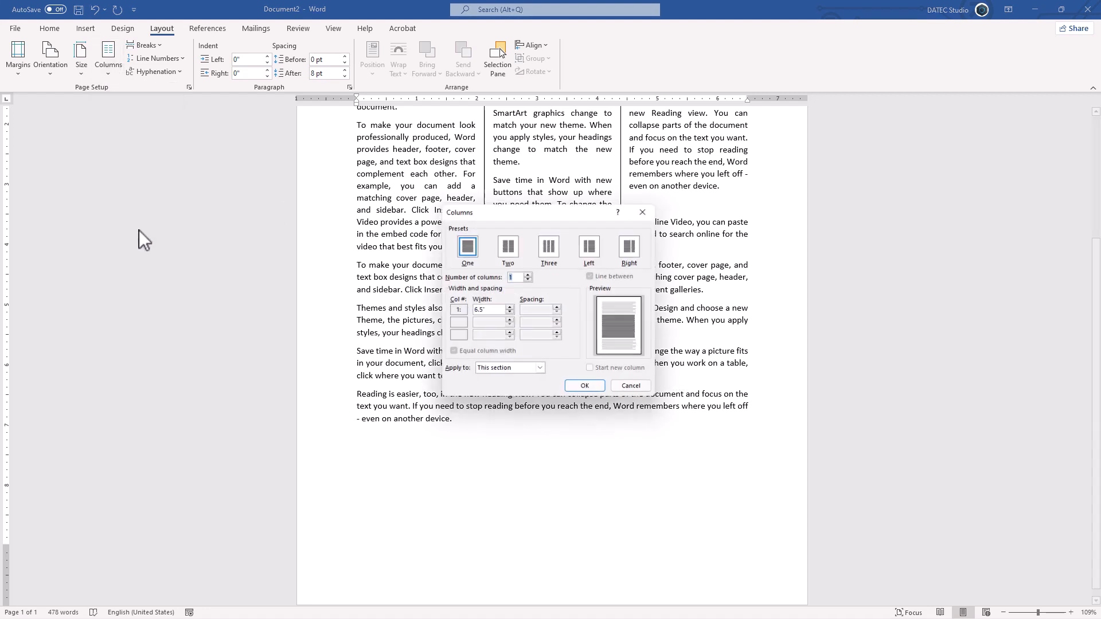
pyautogui.click(528, 274)
pyautogui.click(531, 274)
pyautogui.click(531, 274)
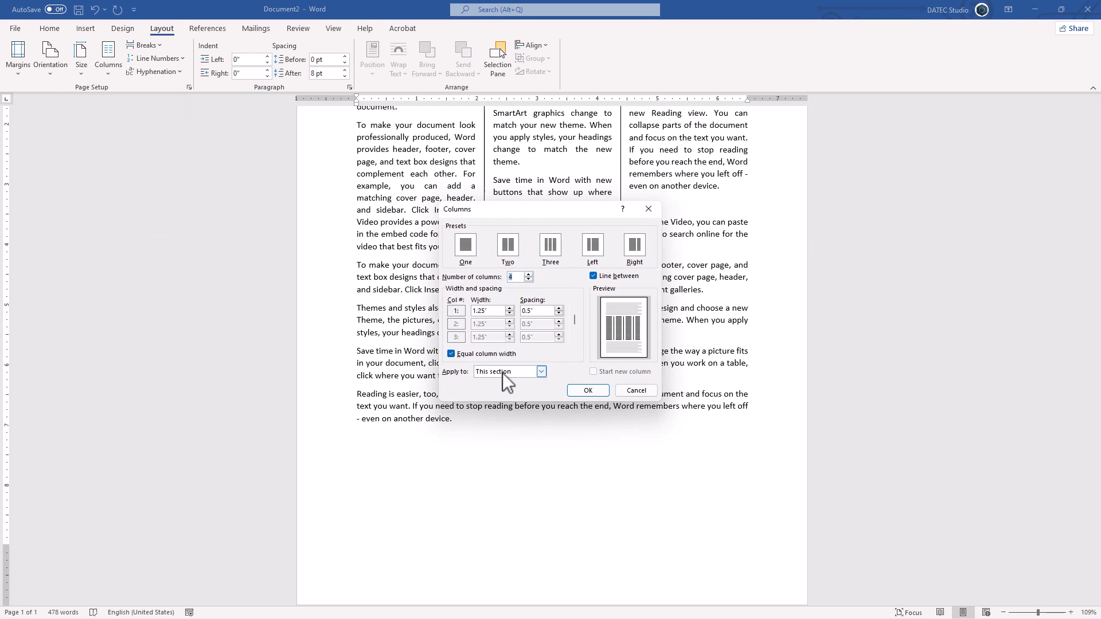
pyautogui.click(586, 393)
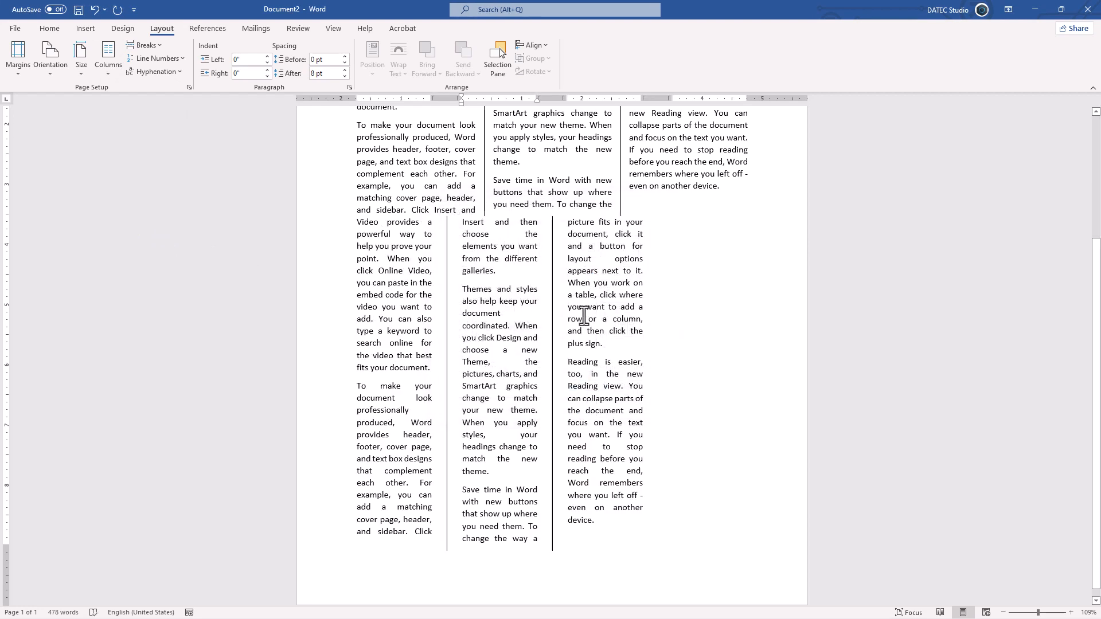
pyautogui.hotkey('ctrl', 'z')
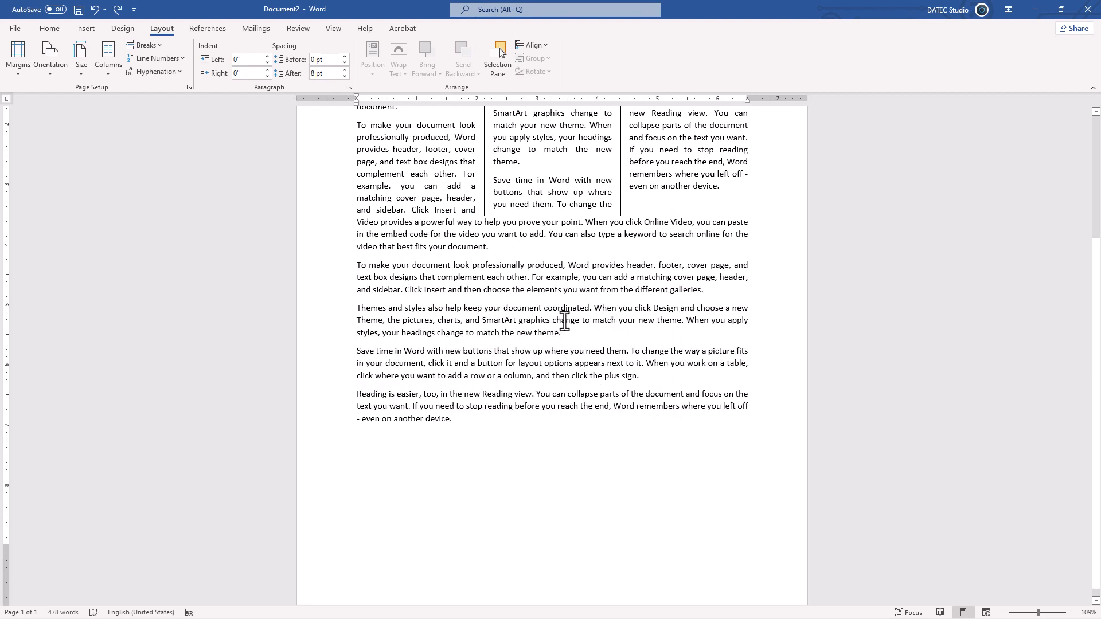
# Step: Format the text from the "Save time in Word" paragraph in the single-column section into four columns, using This point forward
pyautogui.click(356, 351)
pyautogui.click(115, 74)
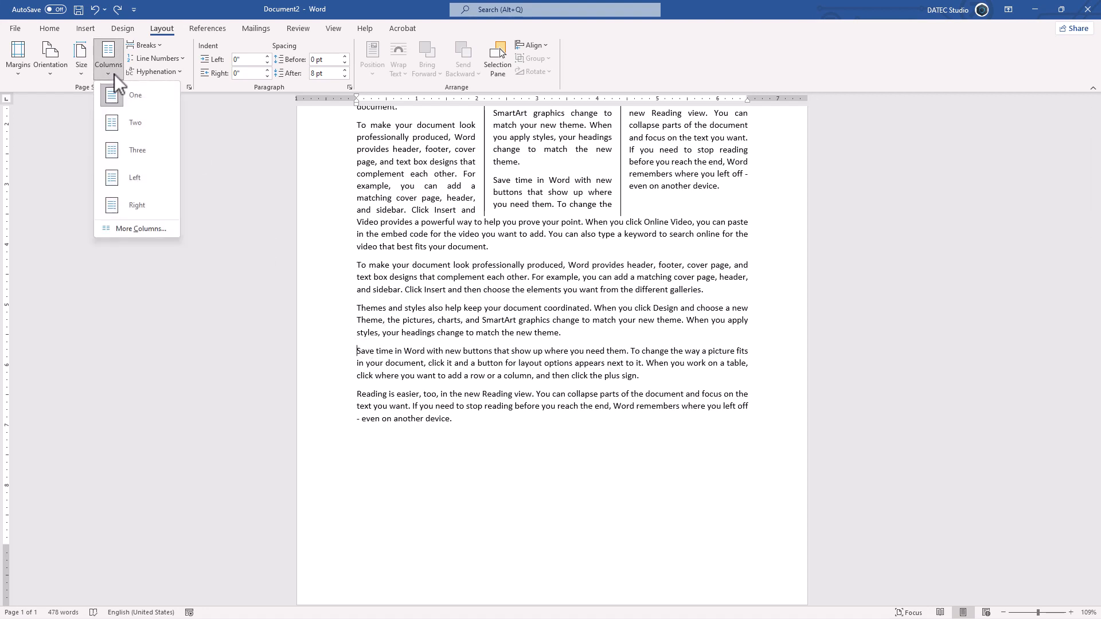
pyautogui.click(141, 229)
pyautogui.click(529, 274)
pyautogui.click(529, 274)
pyautogui.click(529, 274)
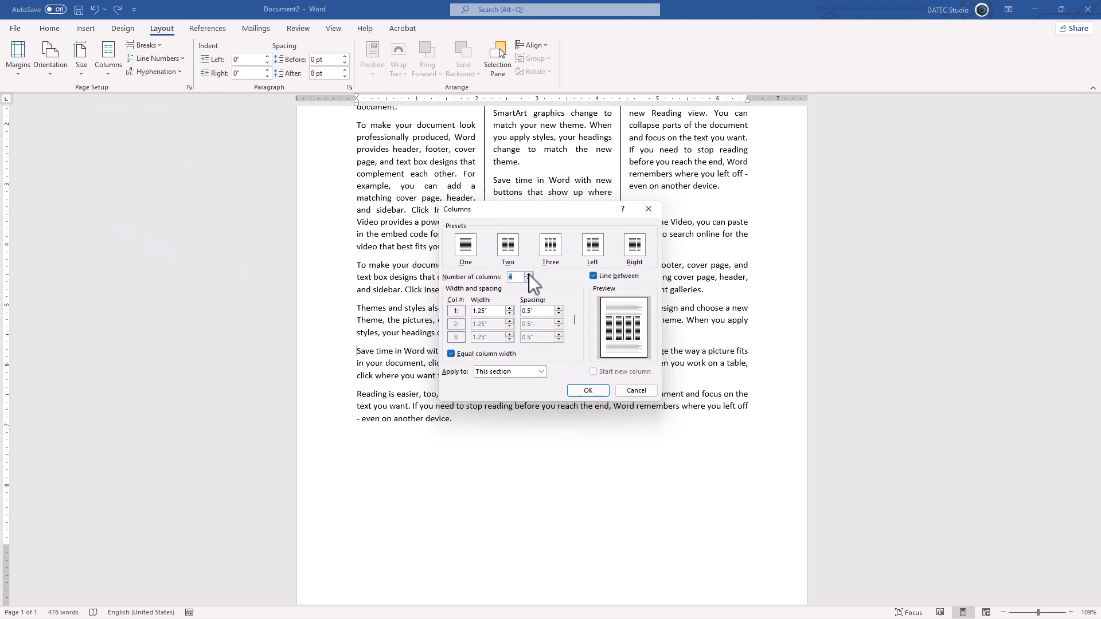
pyautogui.click(540, 372)
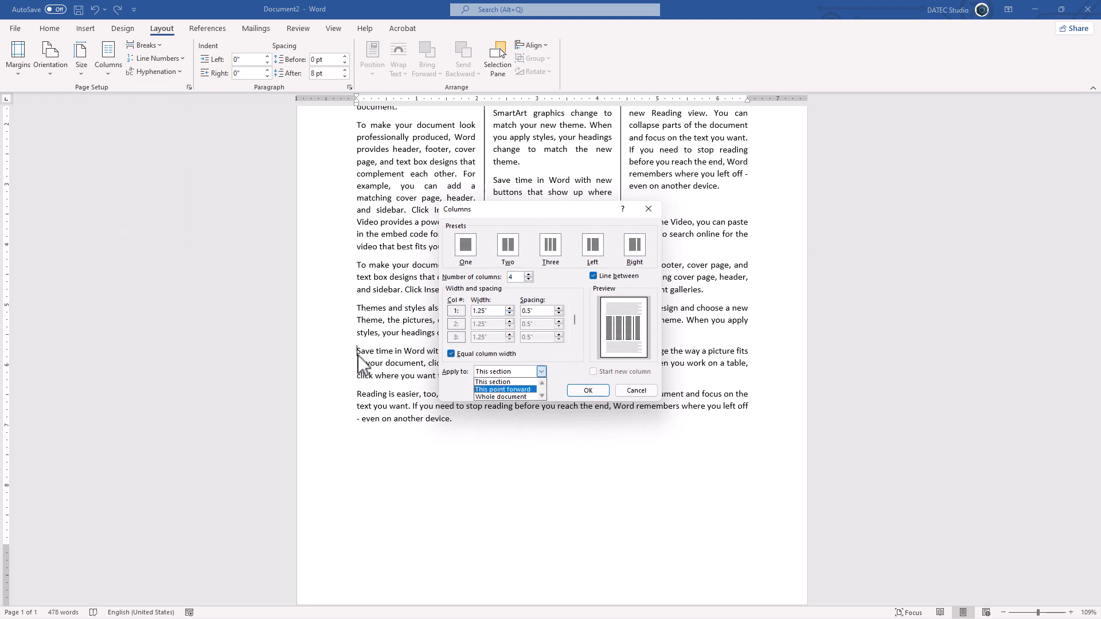
pyautogui.click(489, 390)
pyautogui.click(579, 391)
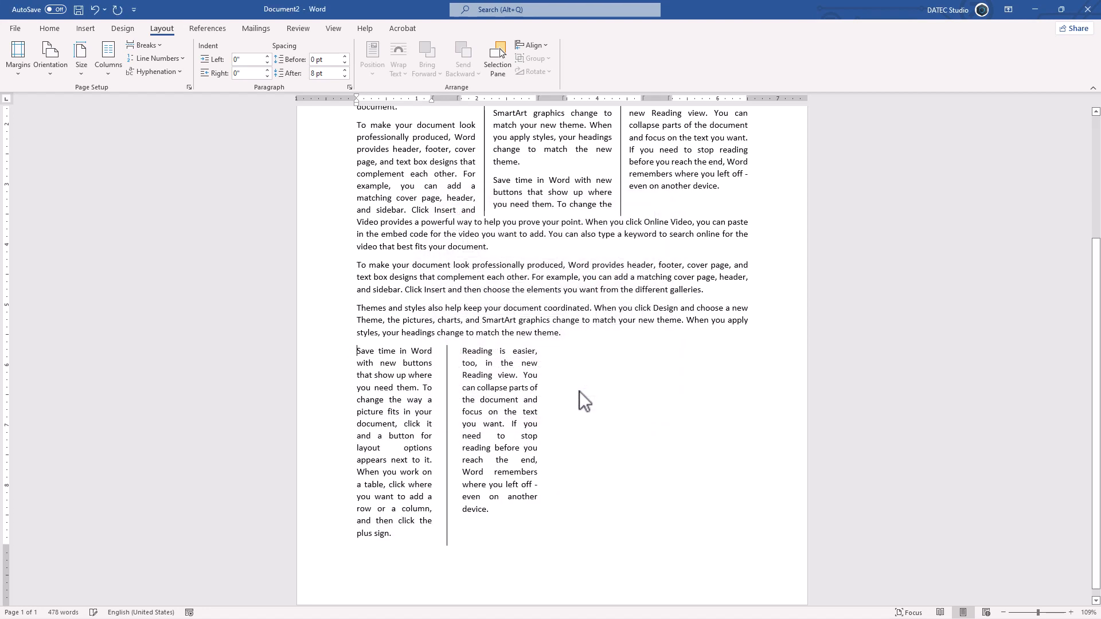
# Step: Copy the "Reading is easier" paragraph in the four-column section and paste it twice at the end of that section
pyautogui.click(512, 509)
pyautogui.moveTo(507, 502); pyautogui.dragTo(463, 358)
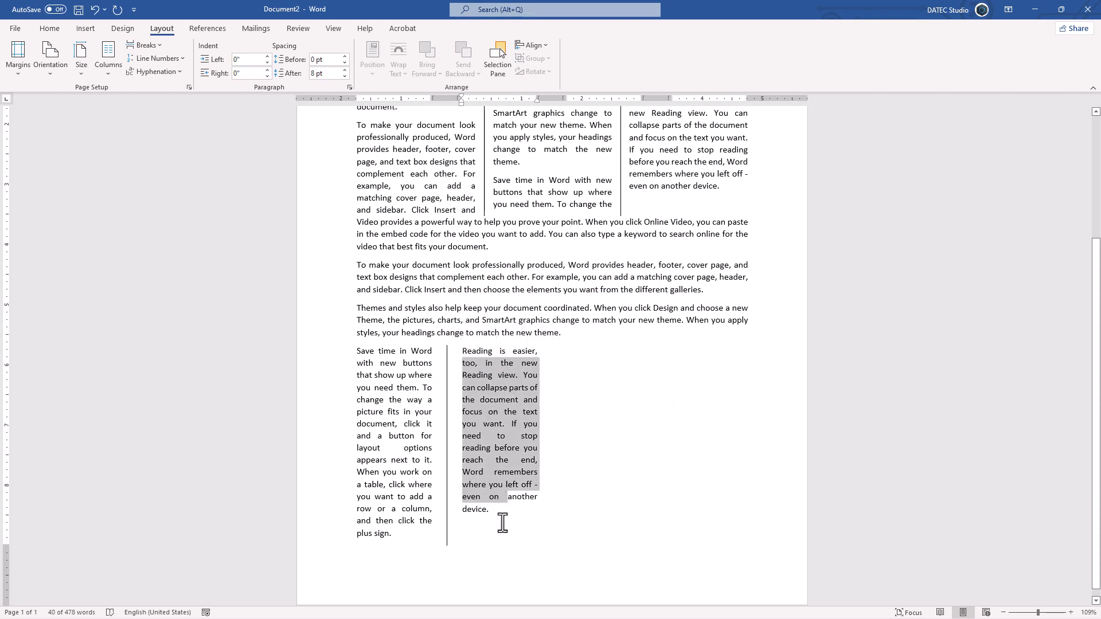
pyautogui.tripleClick(485, 495)
pyautogui.hotkey('ctrl', 'c')
pyautogui.click(490, 508)
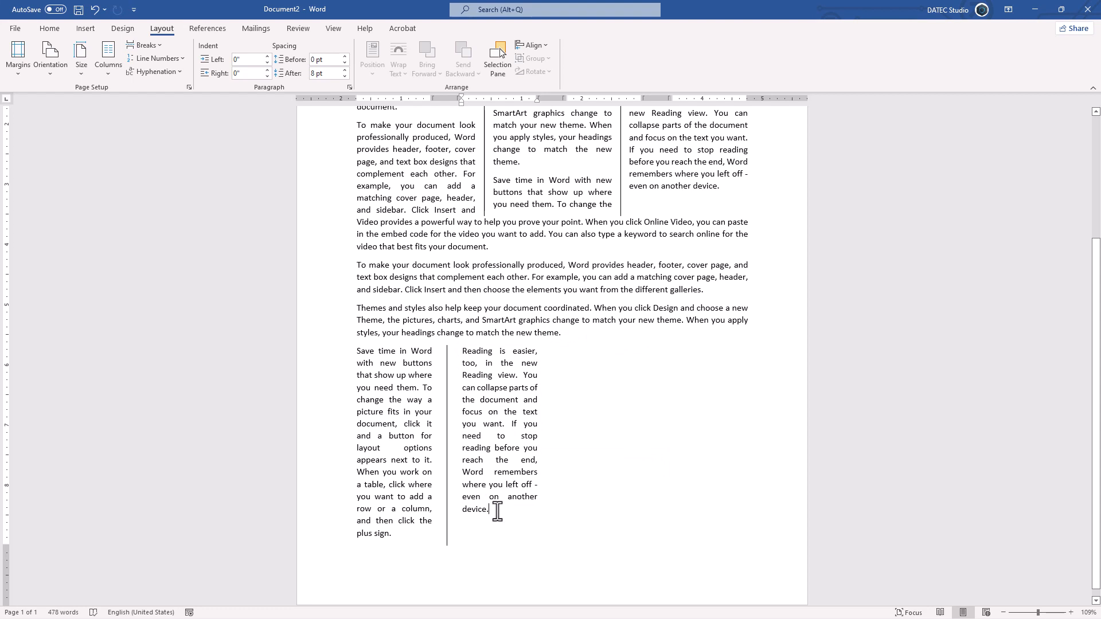
pyautogui.hotkey('ctrl', 'v')
pyautogui.hotkey('ctrl', 'v')
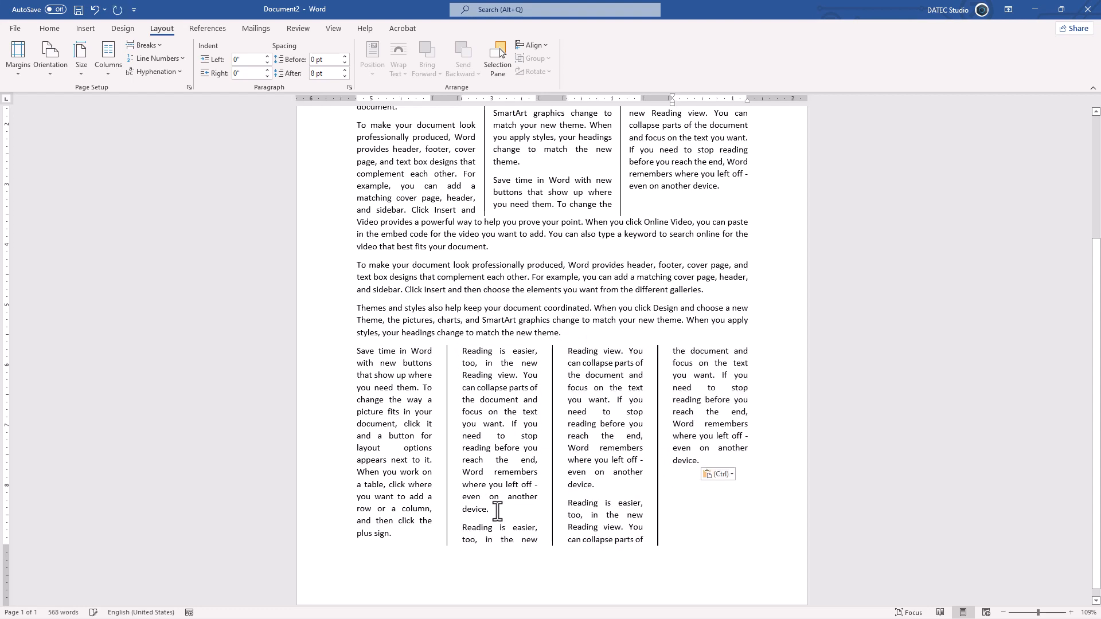
# Step: Change the first section from three columns to the Two preset, applied to This section
pyautogui.scroll(1, 510, 270)
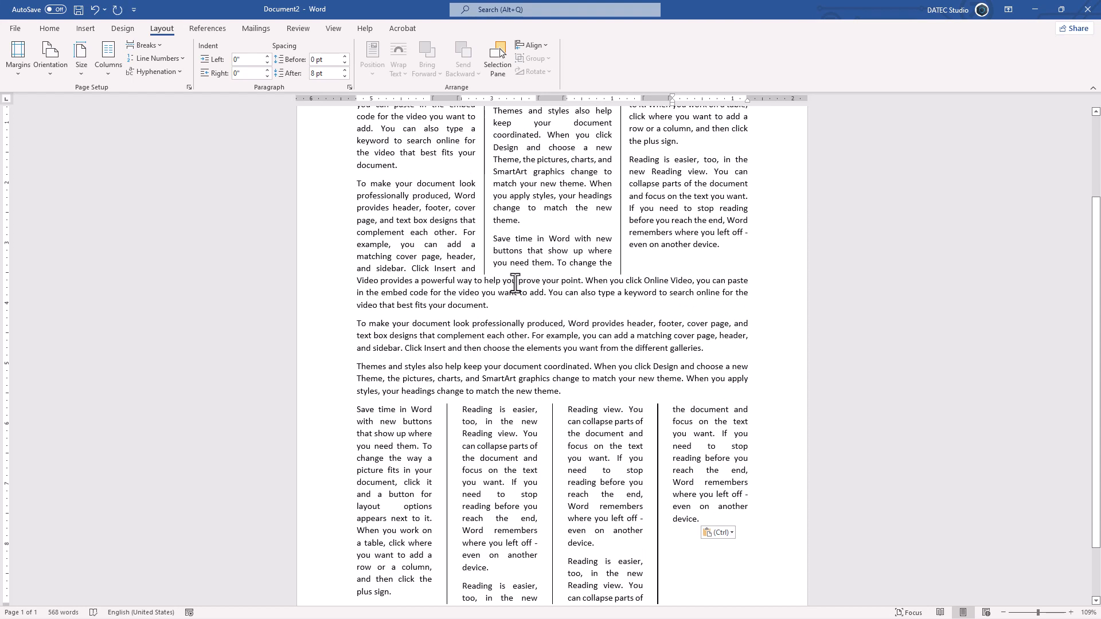
pyautogui.scroll(1, 516, 284)
pyautogui.scroll(1, 516, 287)
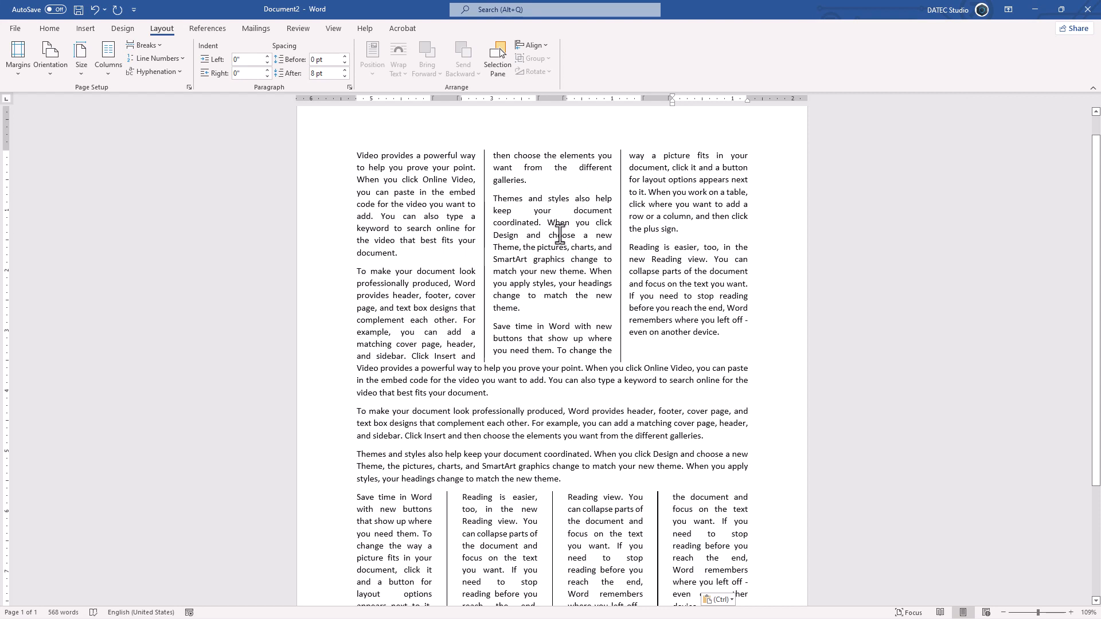
pyautogui.click(417, 180)
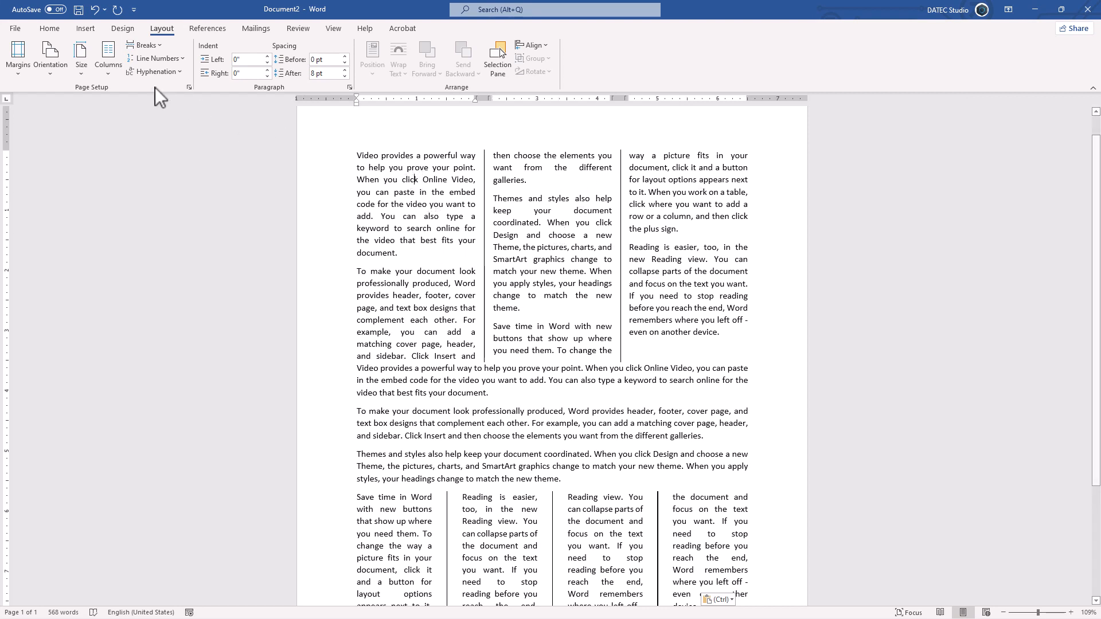
pyautogui.click(108, 74)
pyautogui.click(125, 228)
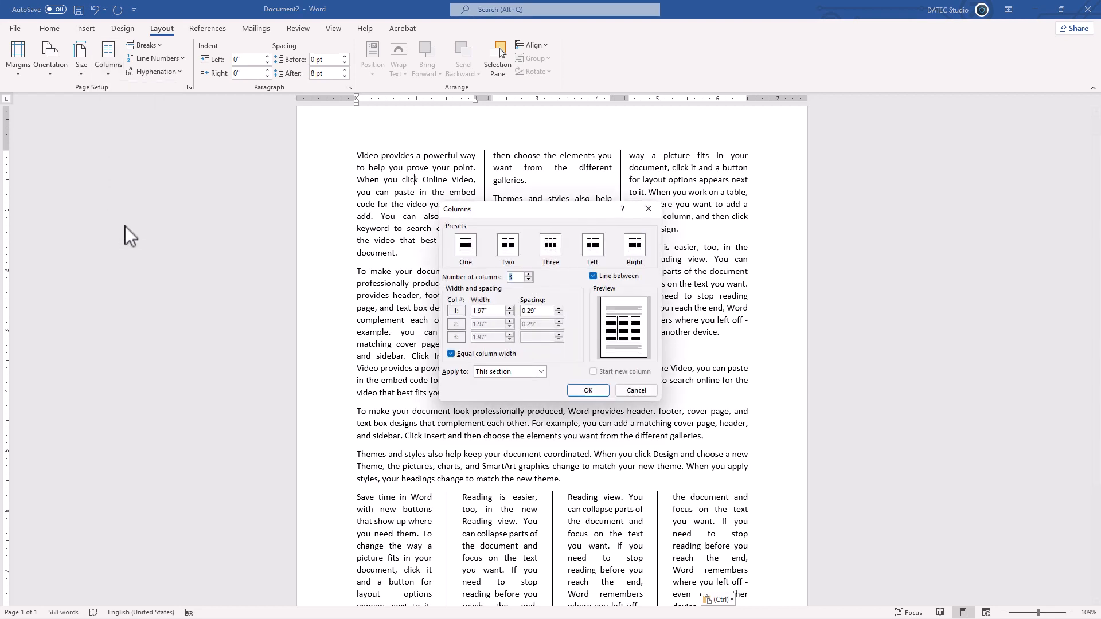
pyautogui.click(505, 246)
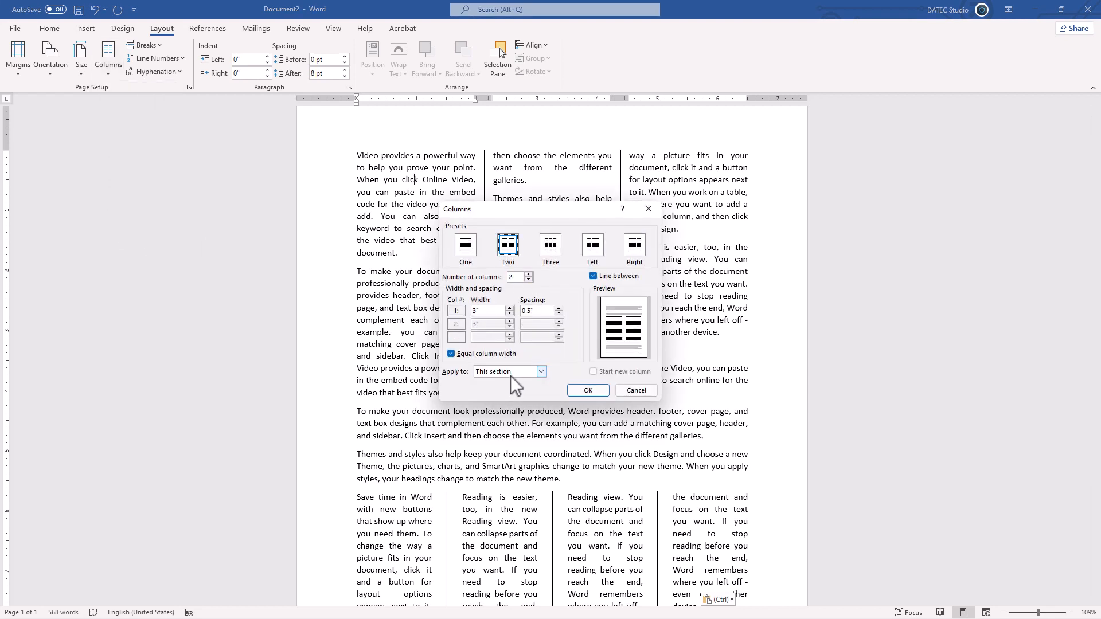
pyautogui.click(592, 390)
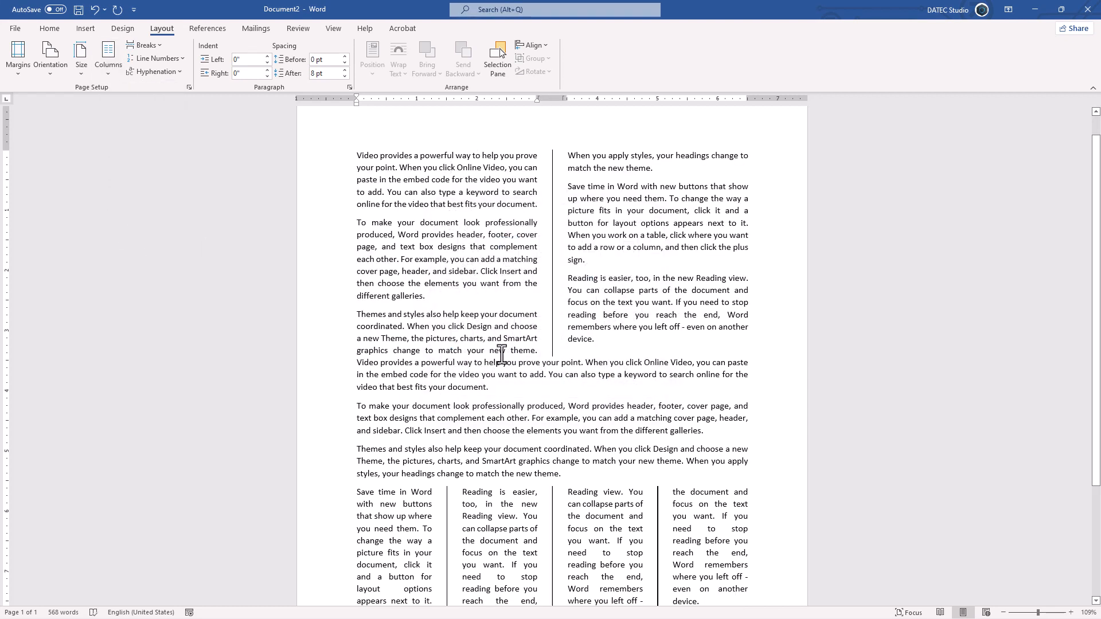
# Step: Try separating the two-column section from the text below by setting its last paragraph's spacing to 24 pt before and 24 pt after
pyautogui.click(595, 339)
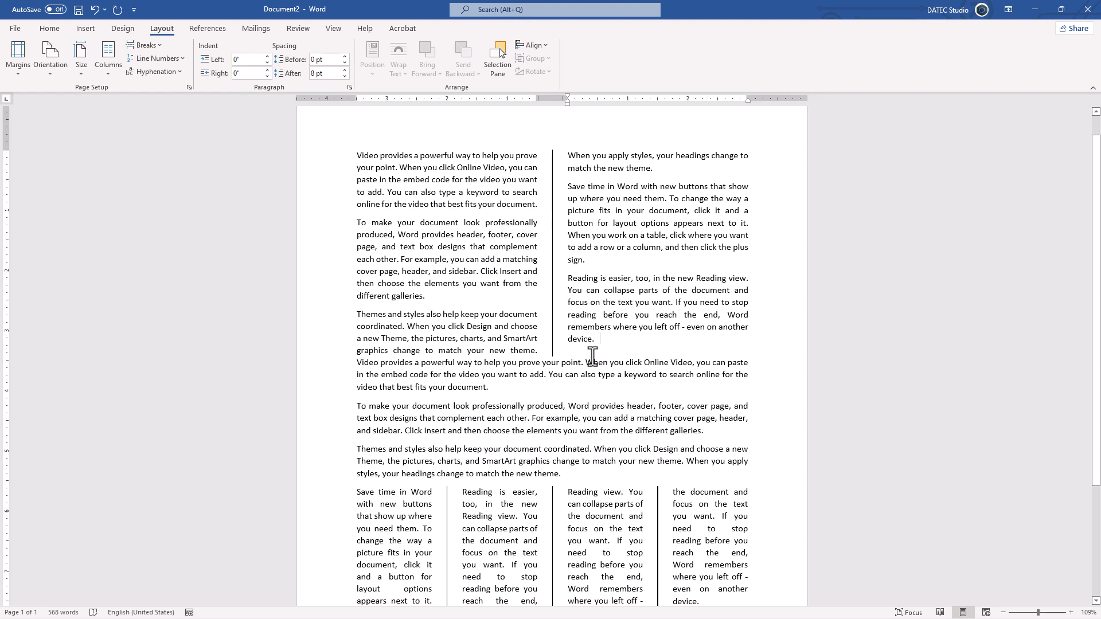
pyautogui.click(61, 32)
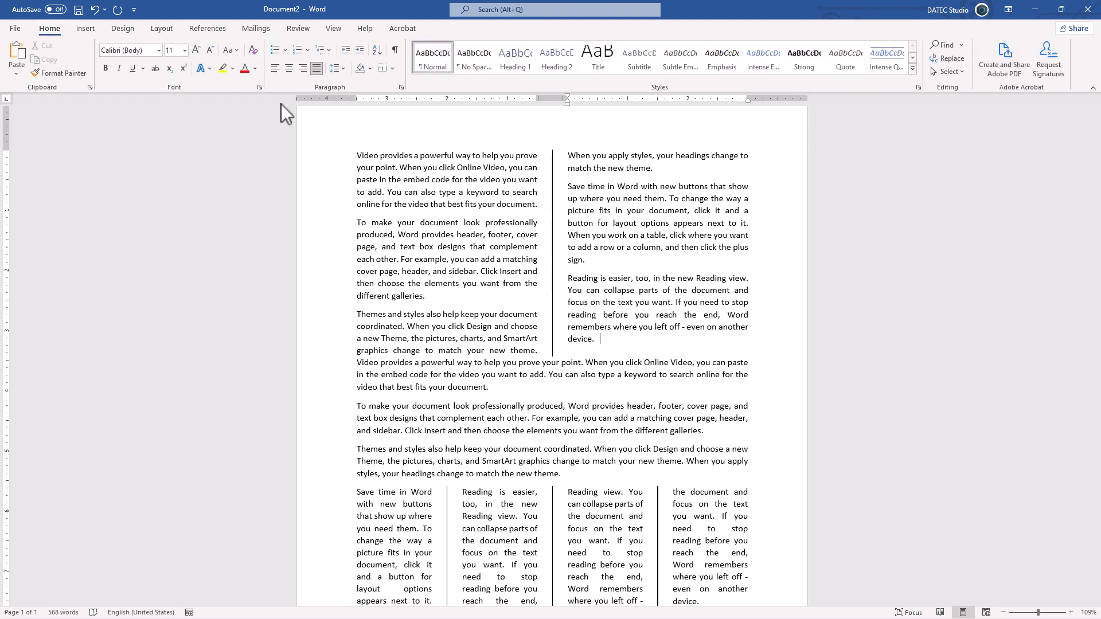
pyautogui.click(342, 69)
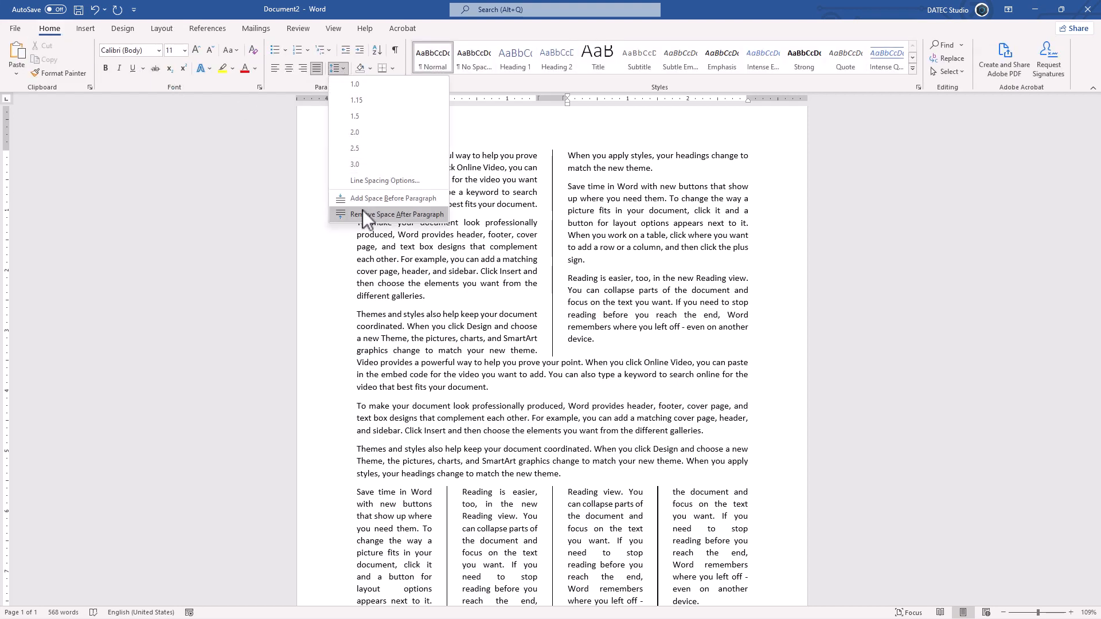
pyautogui.click(381, 183)
pyautogui.click(630, 311)
pyautogui.click(630, 310)
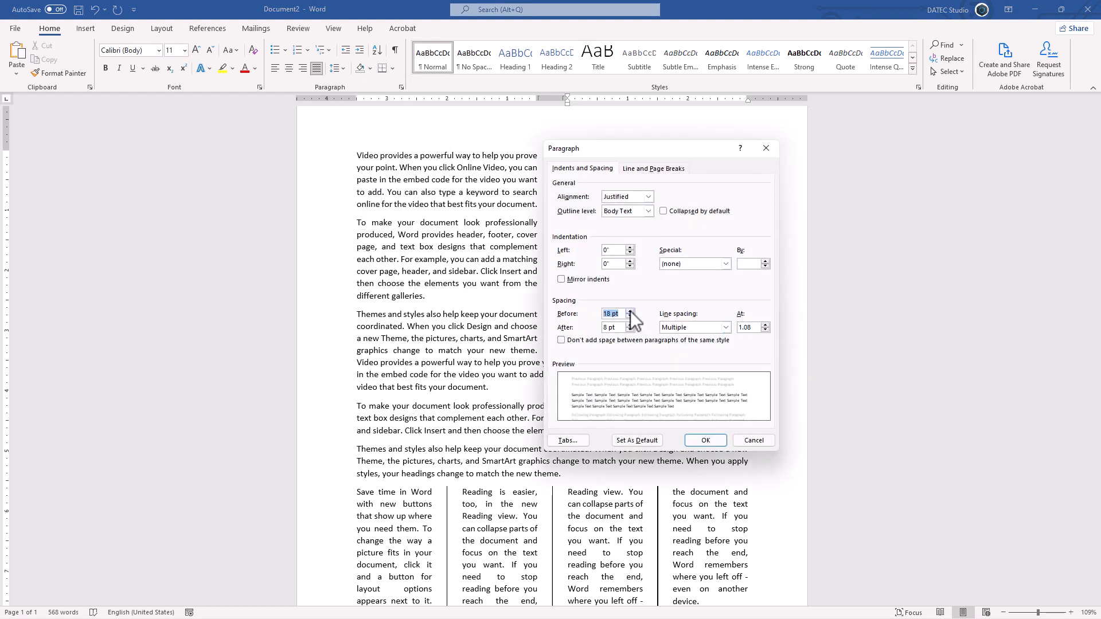
pyautogui.click(630, 310)
pyautogui.click(629, 324)
pyautogui.click(630, 324)
pyautogui.click(630, 324)
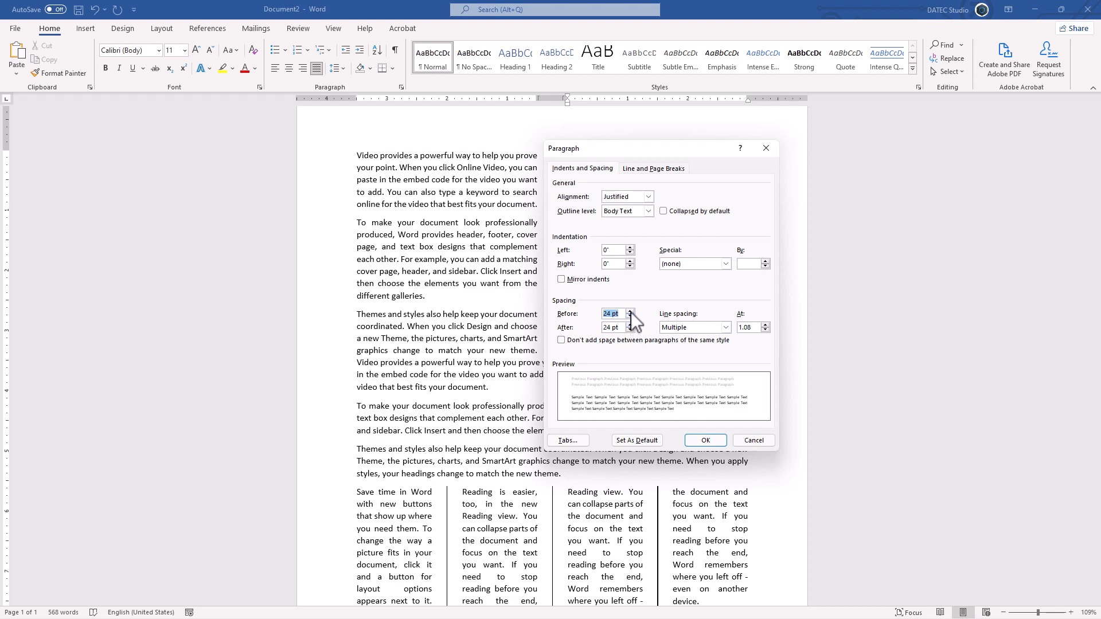
pyautogui.click(630, 311)
pyautogui.click(705, 440)
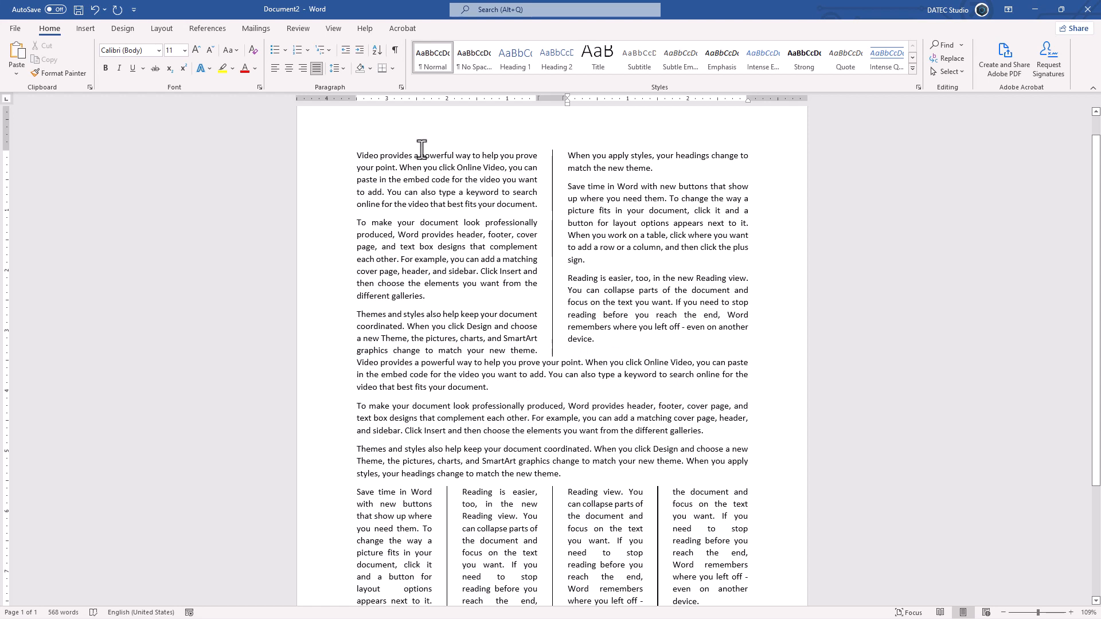
# Step: Modify the Normal style by increasing its paragraph spacing to 6 pt before and 14 pt after
pyautogui.rightClick(424, 56)
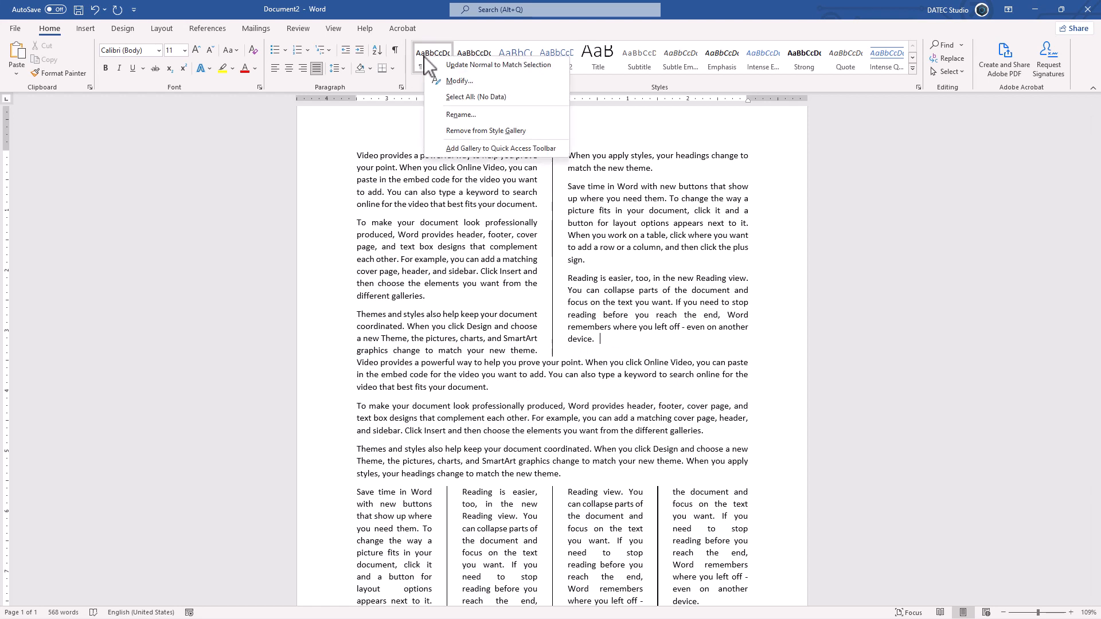
pyautogui.click(440, 79)
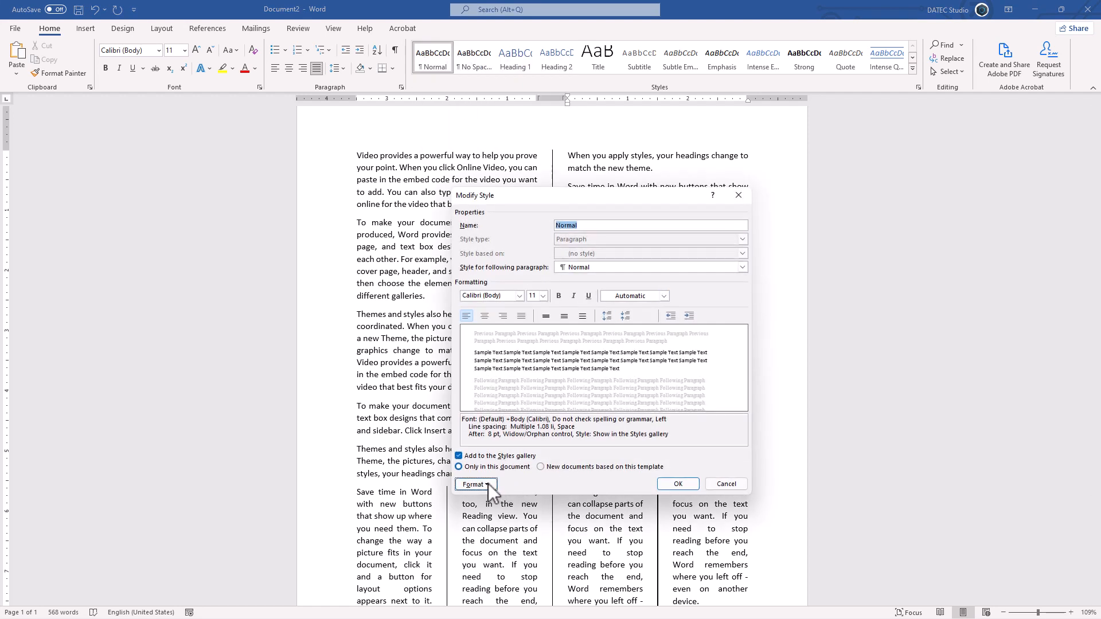
pyautogui.click(610, 315)
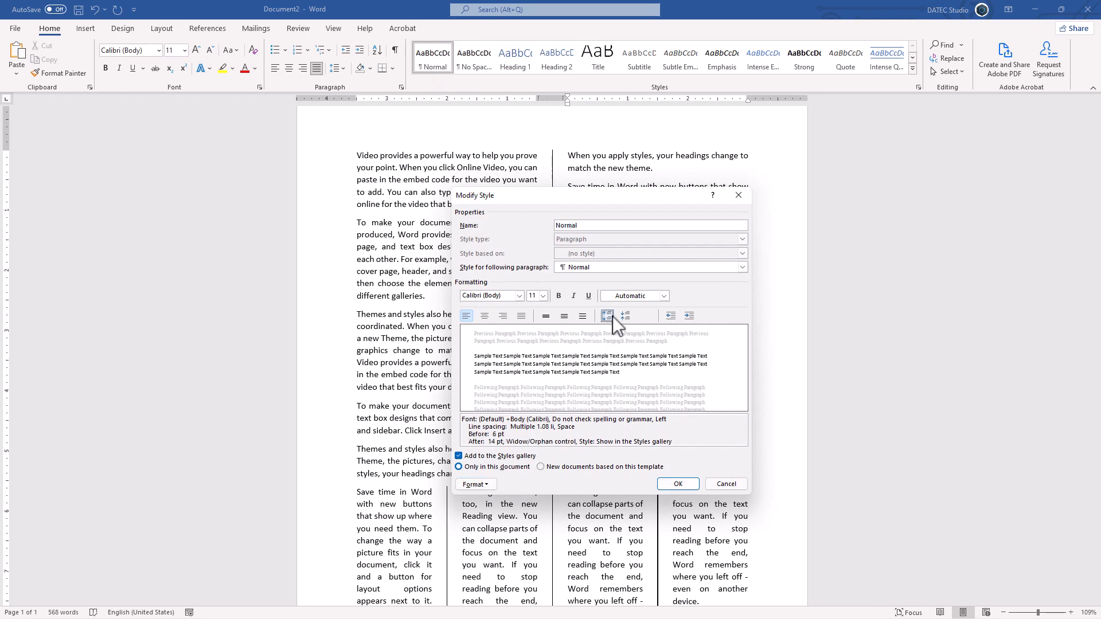
pyautogui.click(678, 483)
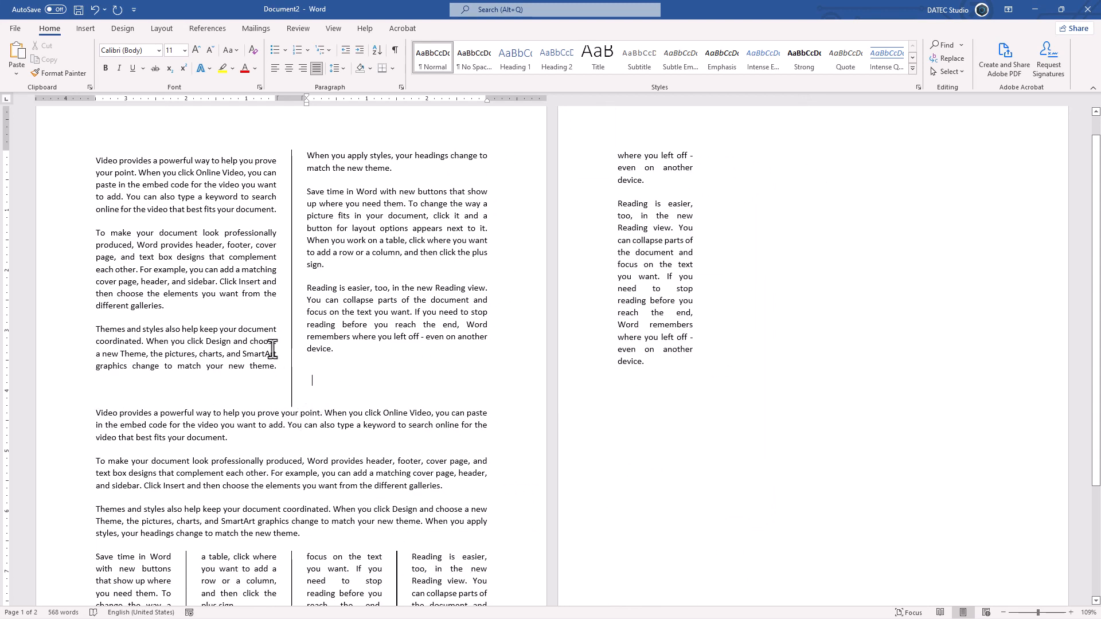
# Step: Remove the empty line ending the two-column section and insert a blank line above the first single-column paragraph
pyautogui.press('BackSpace')
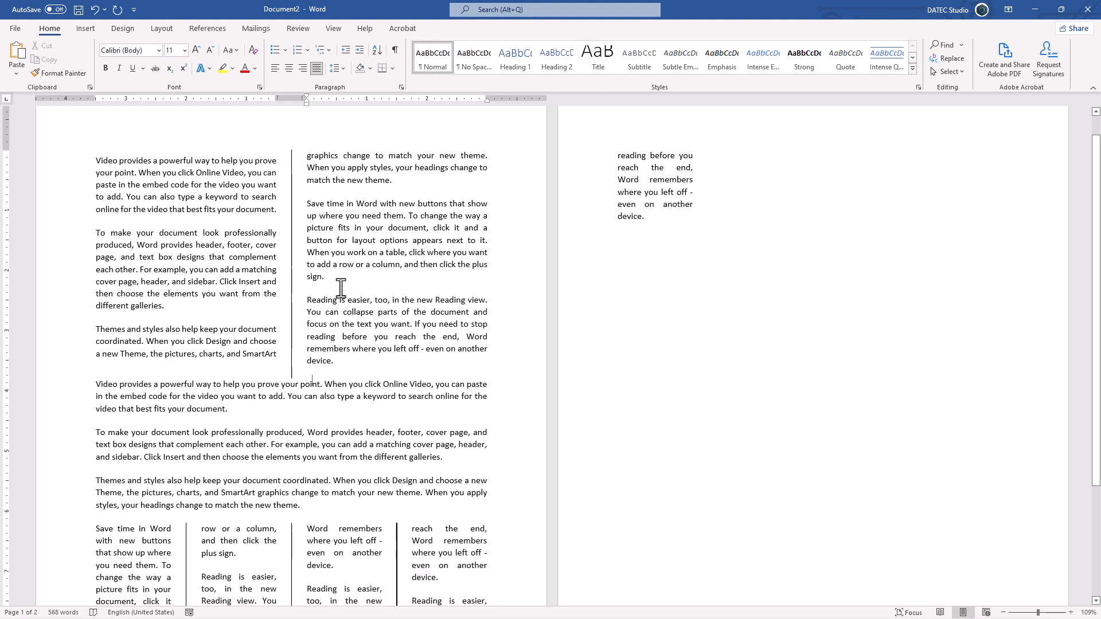
pyautogui.click(96, 385)
pyautogui.press('Return')
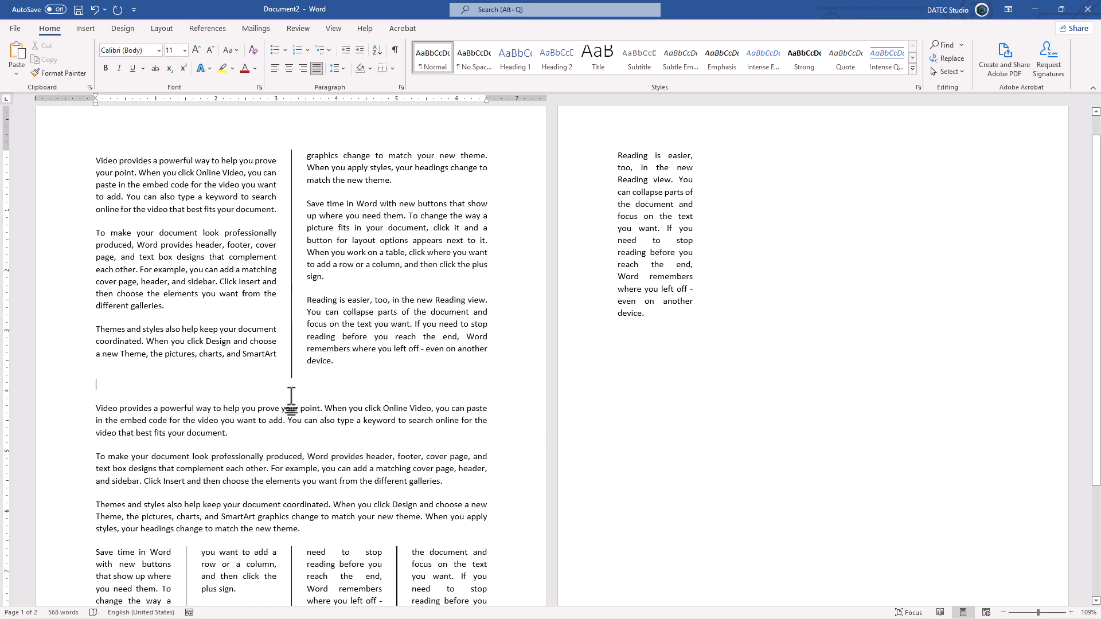